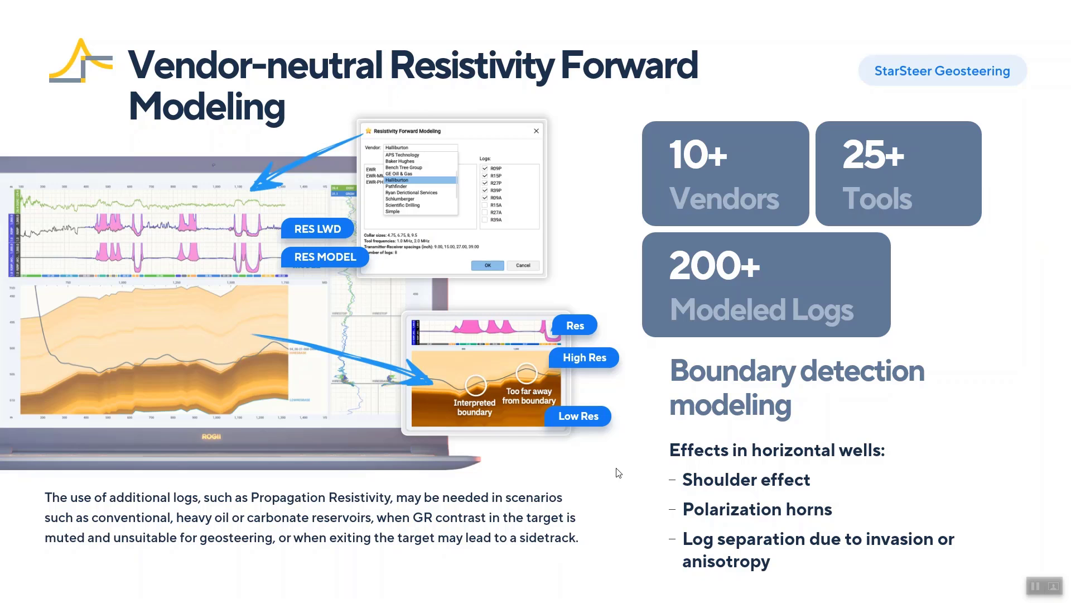
key("Right")
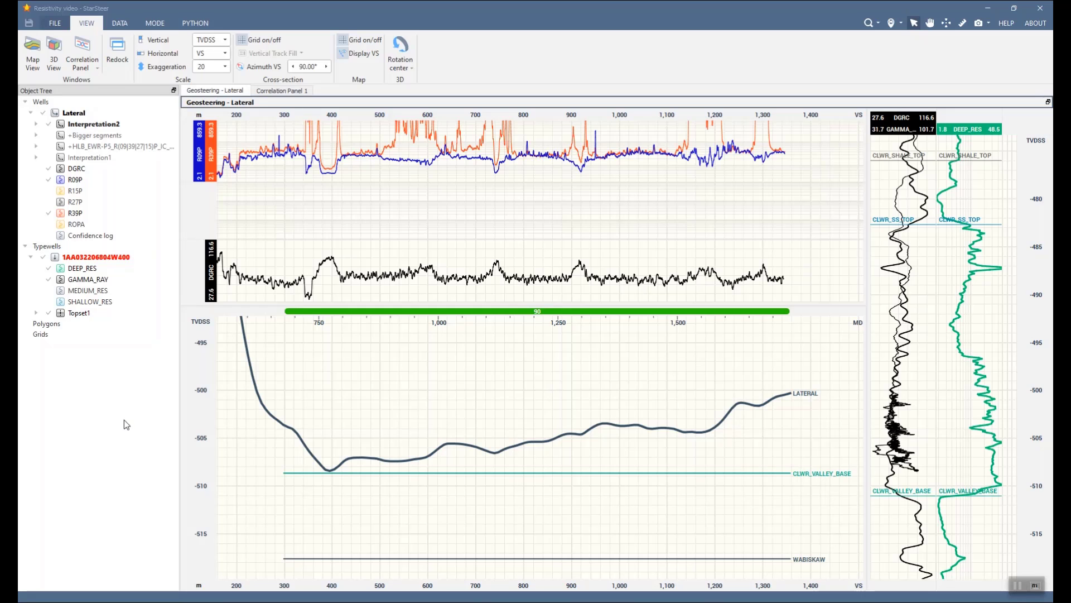
Step: Switch to the Resistivity mode and start Log Squaring
left_click(148, 26)
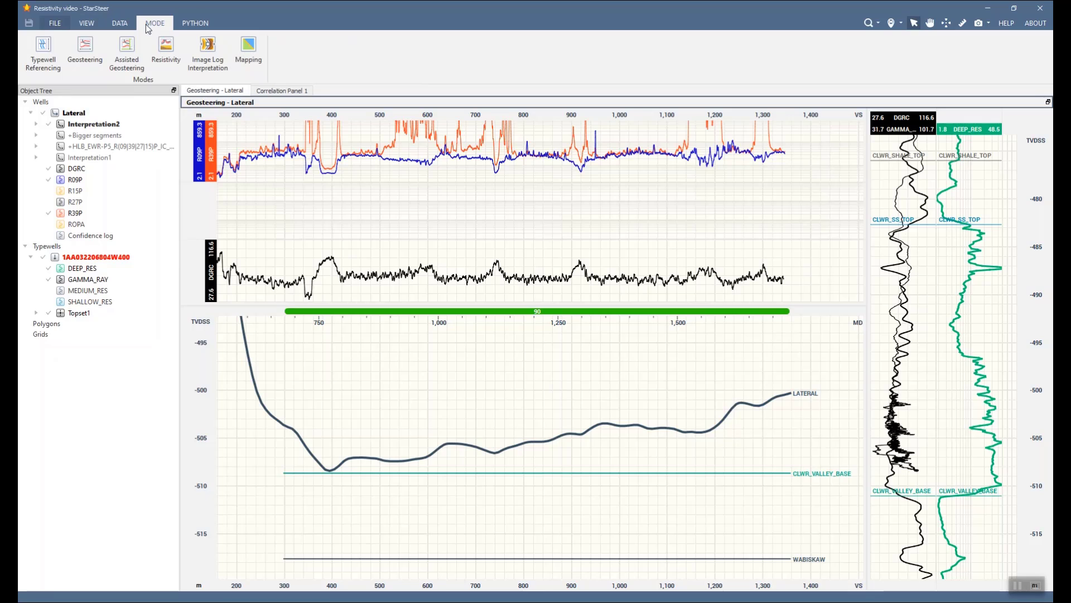
left_click(165, 56)
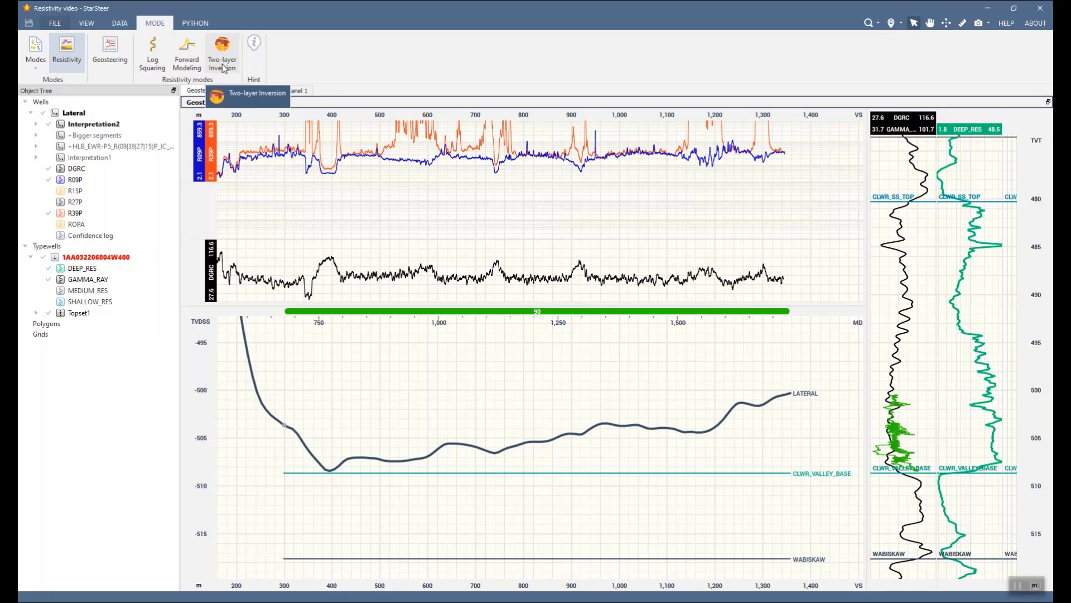
left_click(149, 59)
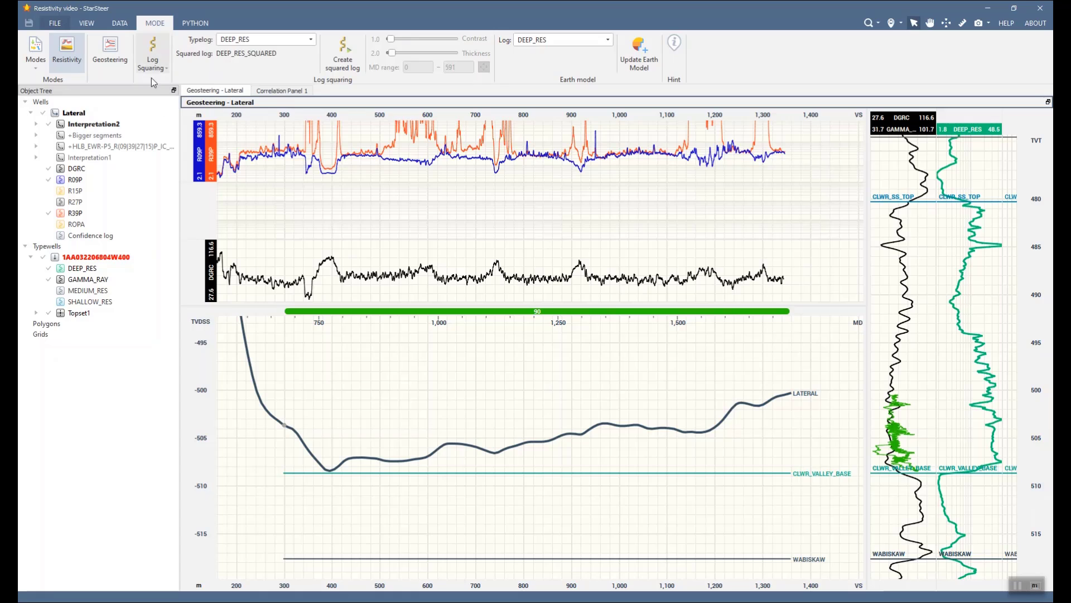
Step: Create a squared log from the DEEP_RES typelog with a contrast of 1.2 and a thickness of 1.1
left_click(100, 271)
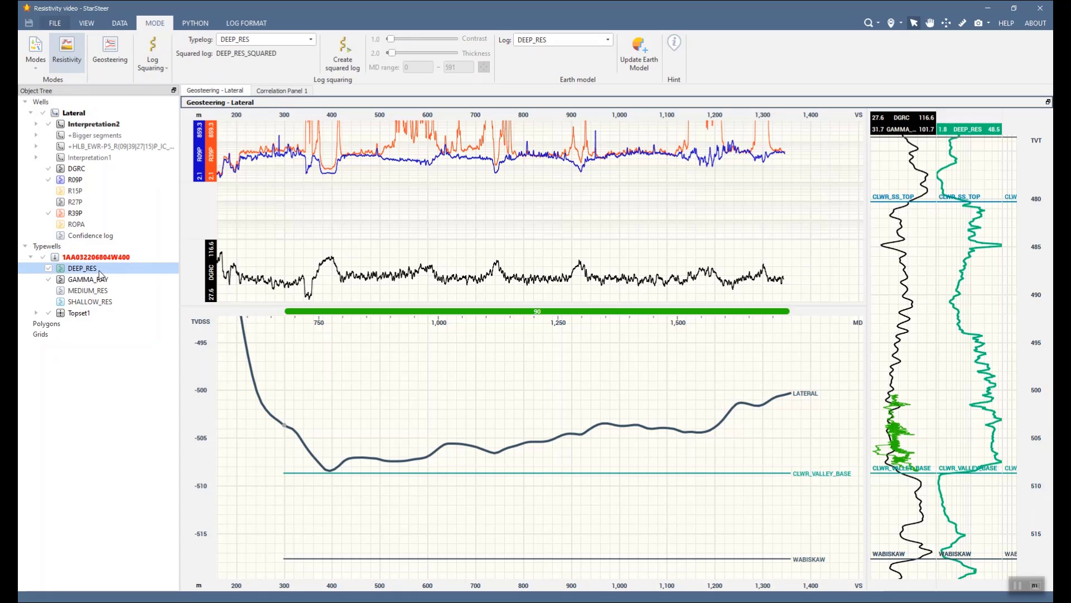
left_click(251, 40)
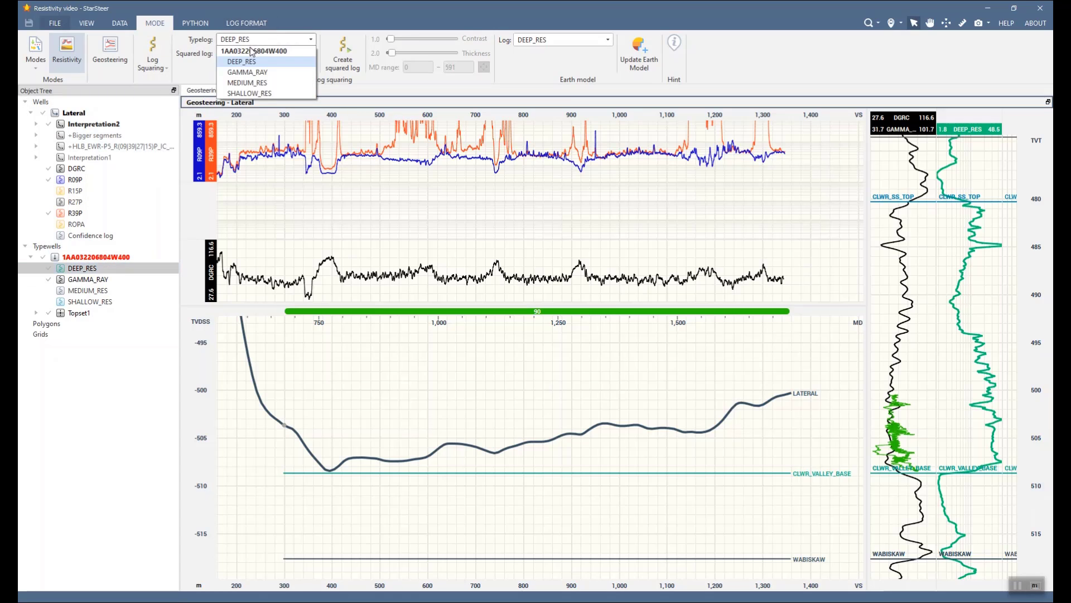
left_click(252, 65)
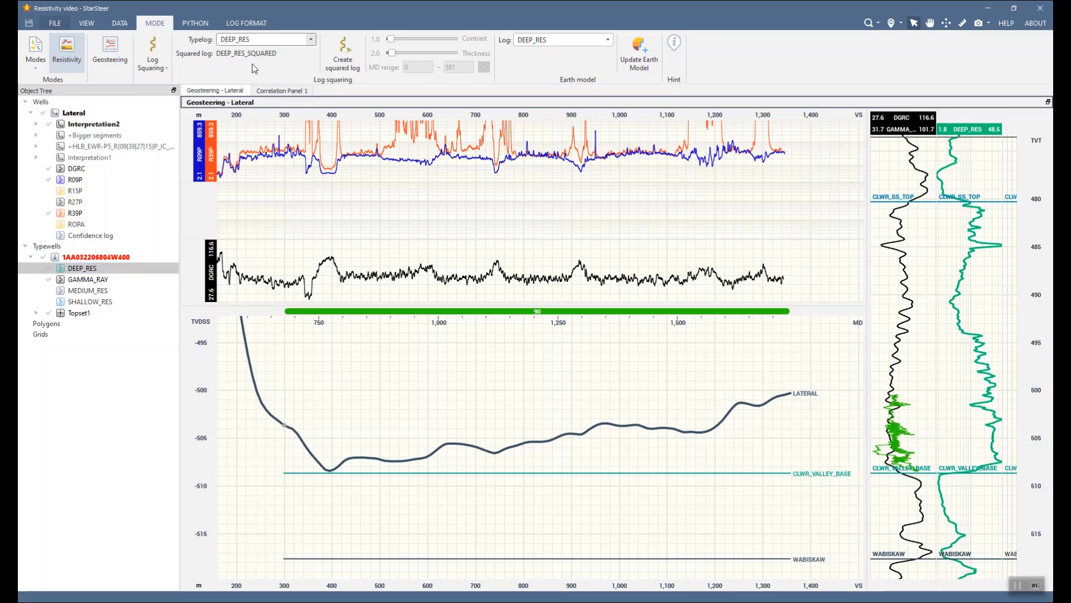
left_click(351, 63)
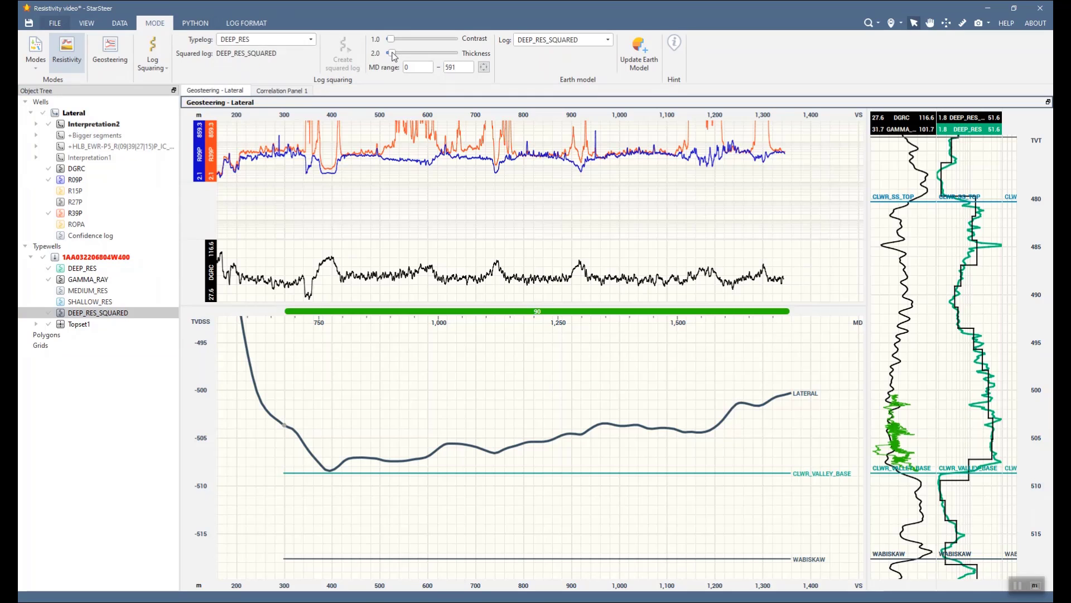
left_click_drag(394, 57, 391, 54)
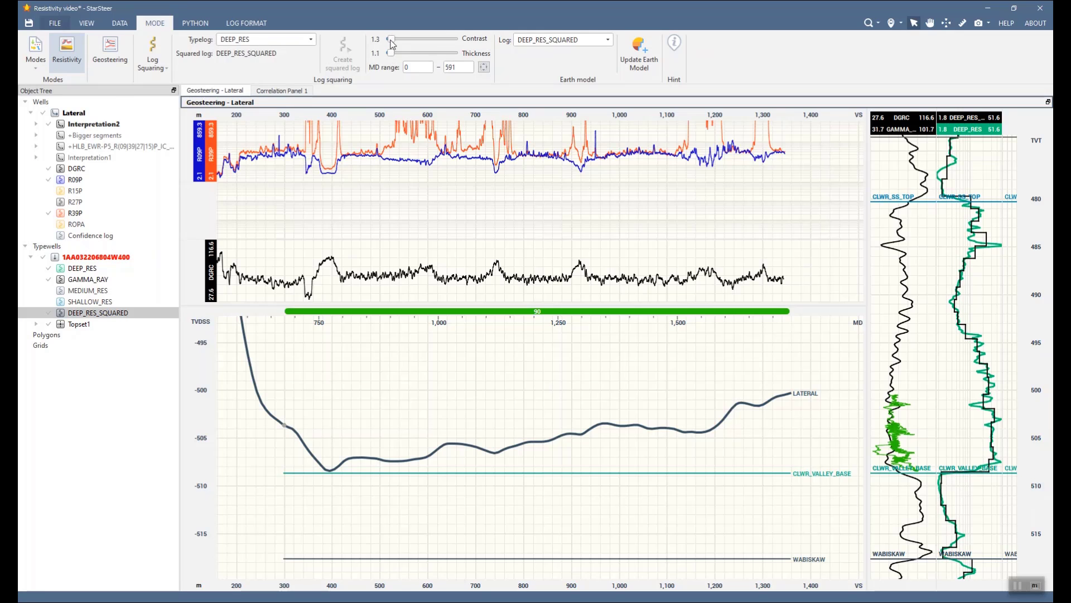
left_click_drag(391, 42, 391, 42)
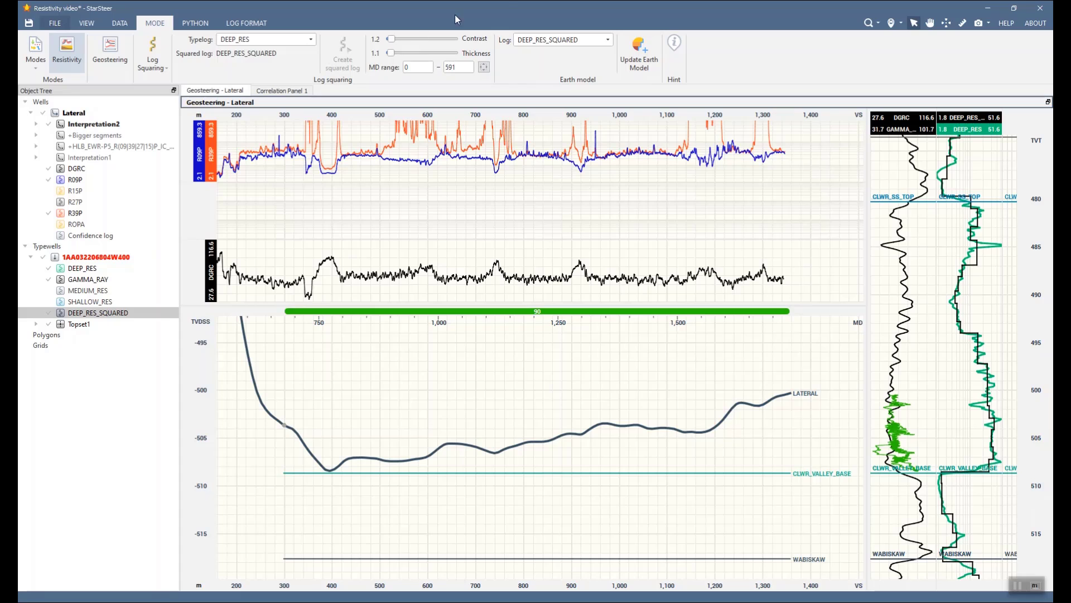
Step: Expand Interpretation2 and update its earth model from the DEEP_RES_SQUARED log
left_click(37, 124)
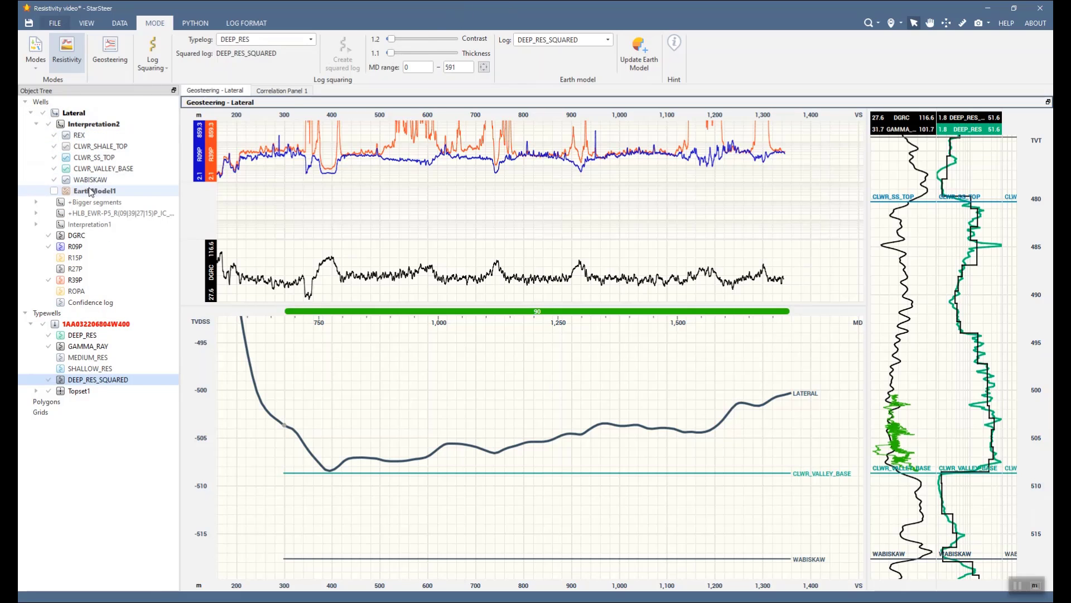
left_click(636, 59)
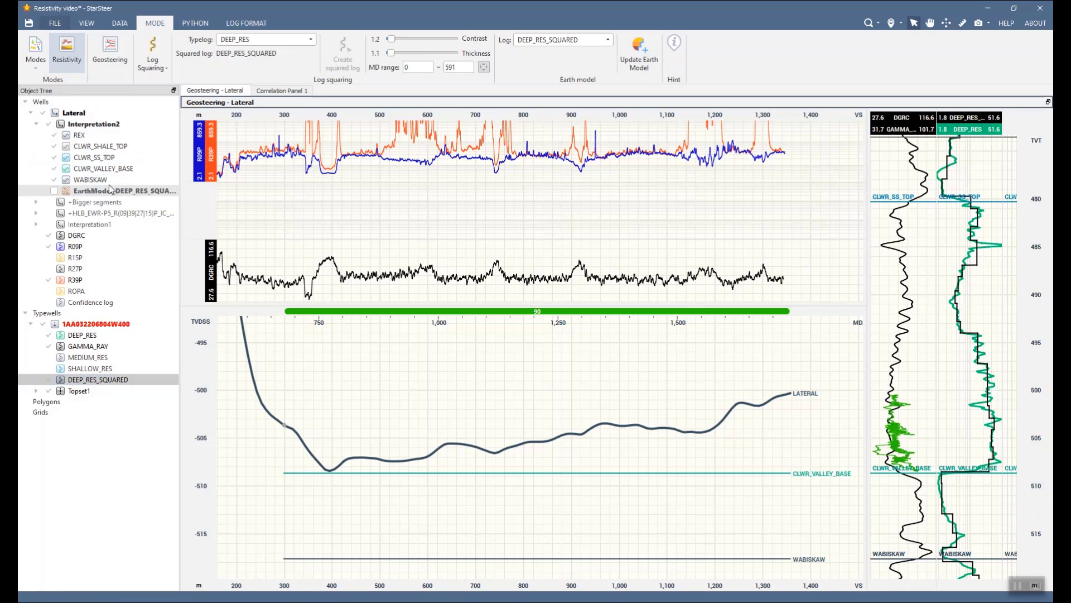
Step: Set the fill source of all Interpretation2 horizons, REX to WABISKAW, to the earth model based on DEEP_RES_SQUARED
left_click(90, 180)
left_click(79, 135, "shift")
left_click(251, 23)
left_click(245, 39)
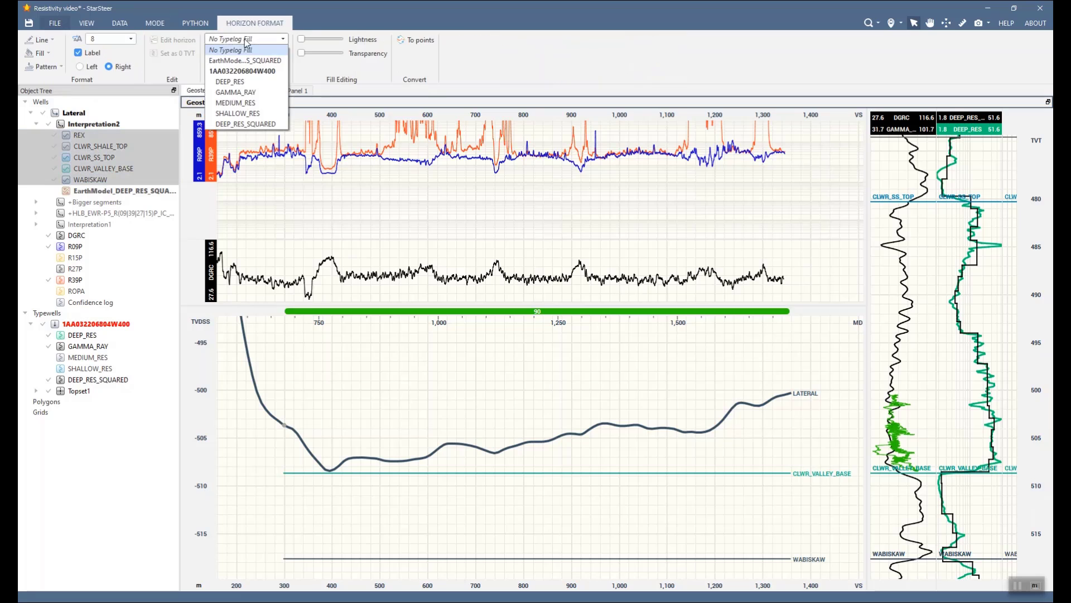
left_click(240, 60)
Step: Apply the Chili Pepper palette to the horizon fill, make it slightly transparent, and select the interpretation segment
left_click(228, 53)
left_click(248, 82)
left_click(240, 52)
left_click(377, 117)
left_click(241, 52)
left_click(357, 141)
left_click_drag(301, 53, 315, 53)
left_click(380, 379)
Step: Show the DEEP_RES_SQUARED earth model and move its curve into the DEEP_RES track of the typewell
left_click(53, 191)
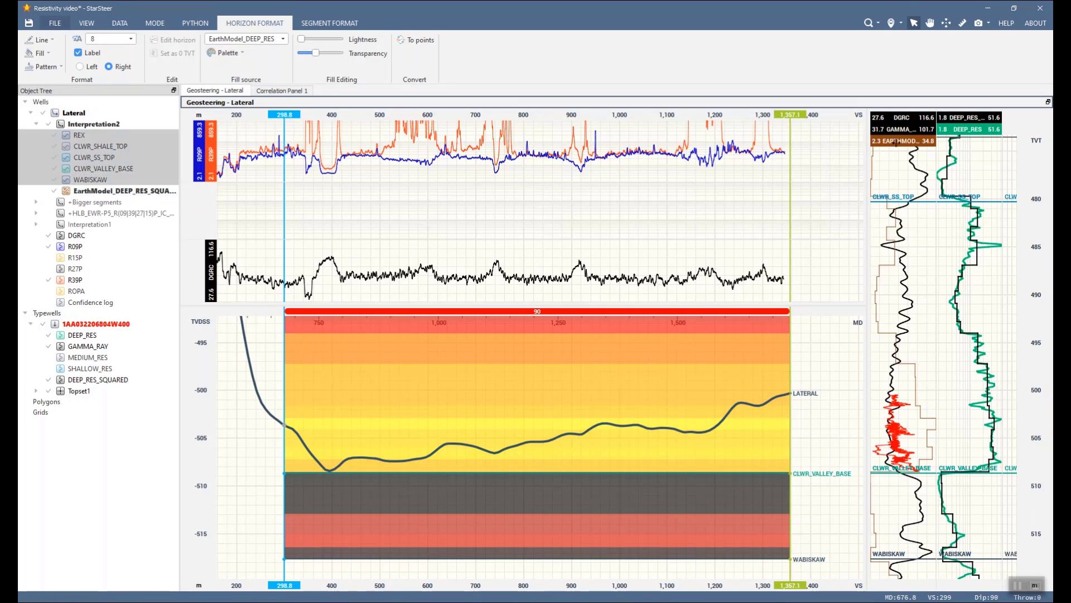
left_click_drag(898, 142, 998, 188)
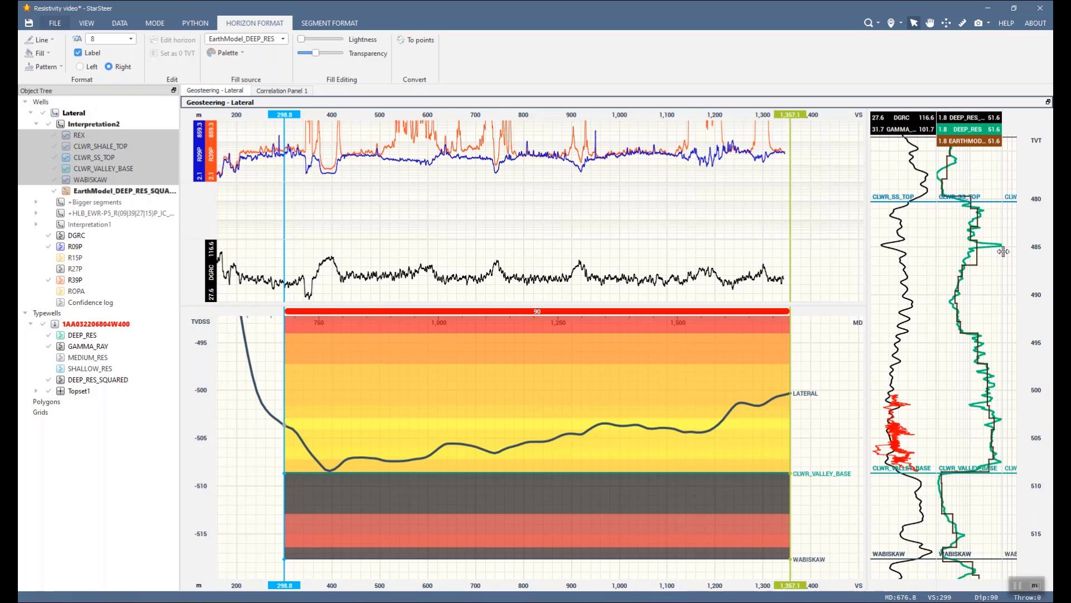
Step: Hide DEEP_RES_SQUARED and adjust the earth model's layer resistivity and boundaries just above CLWR_VALLEY_BASE to fit DEEP_RES
scroll(975, 465, "up", 2)
scroll(976, 464, "up", 2)
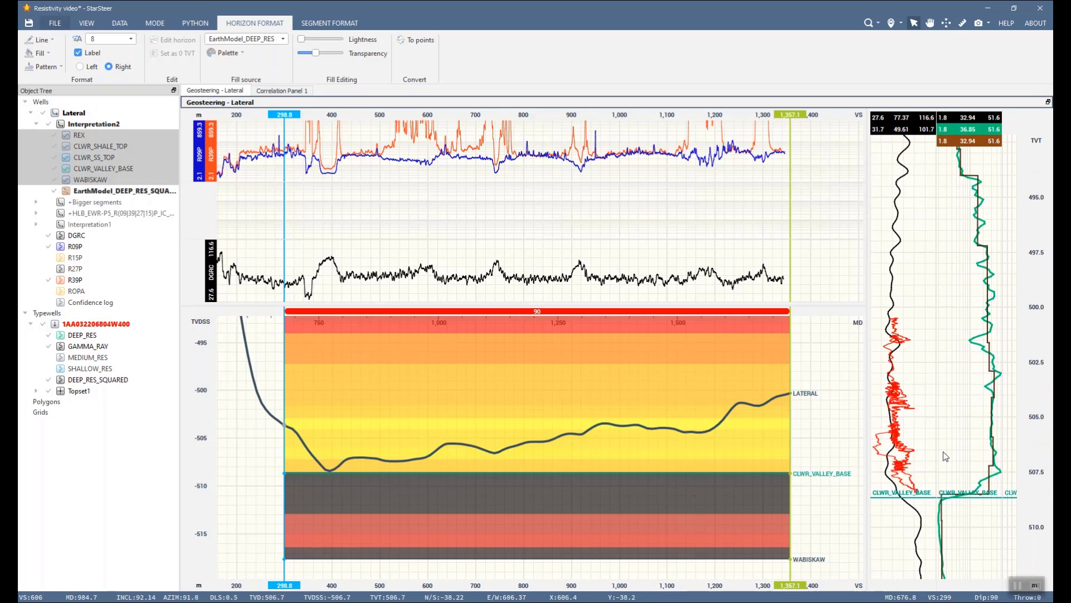
left_click(167, 194)
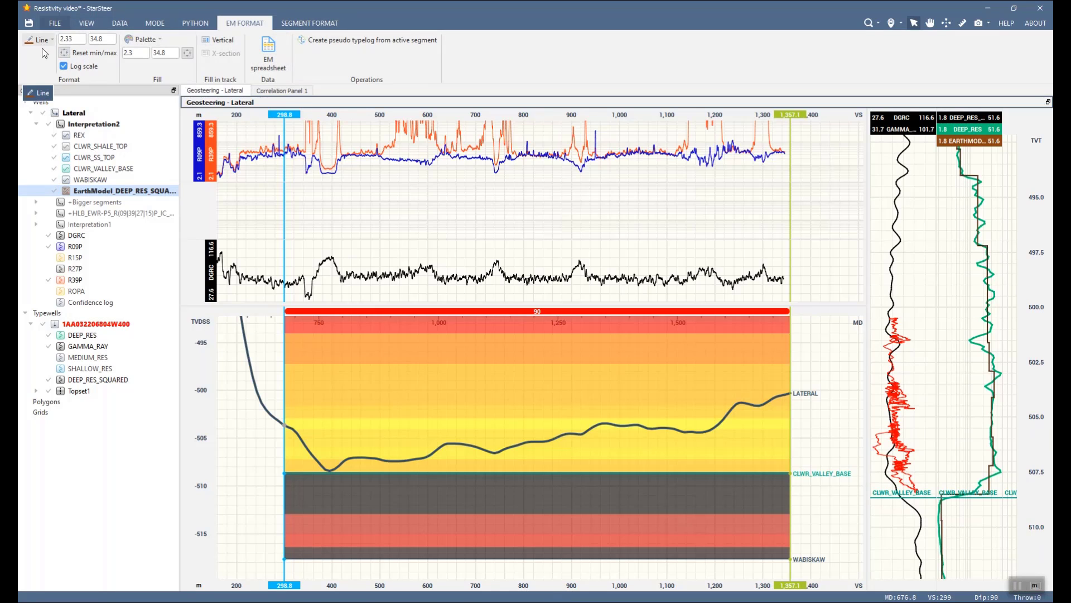
left_click(48, 379)
mouse_move(990, 479)
left_mouse_down()
mouse_move(978, 479)
mouse_move(1001, 462)
left_mouse_up()
left_click_drag(962, 494, 962, 496)
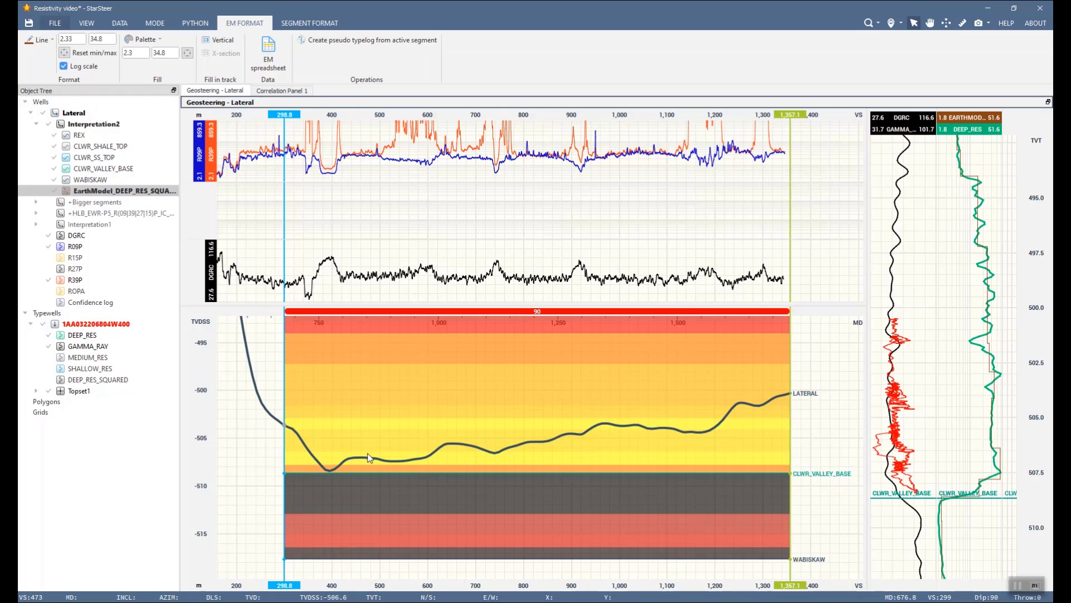
Step: Turn on the earth model's vertical track fill and give it the Chili Pepper palette
left_click(219, 40)
left_click(155, 41)
left_click(290, 119)
left_click(218, 41)
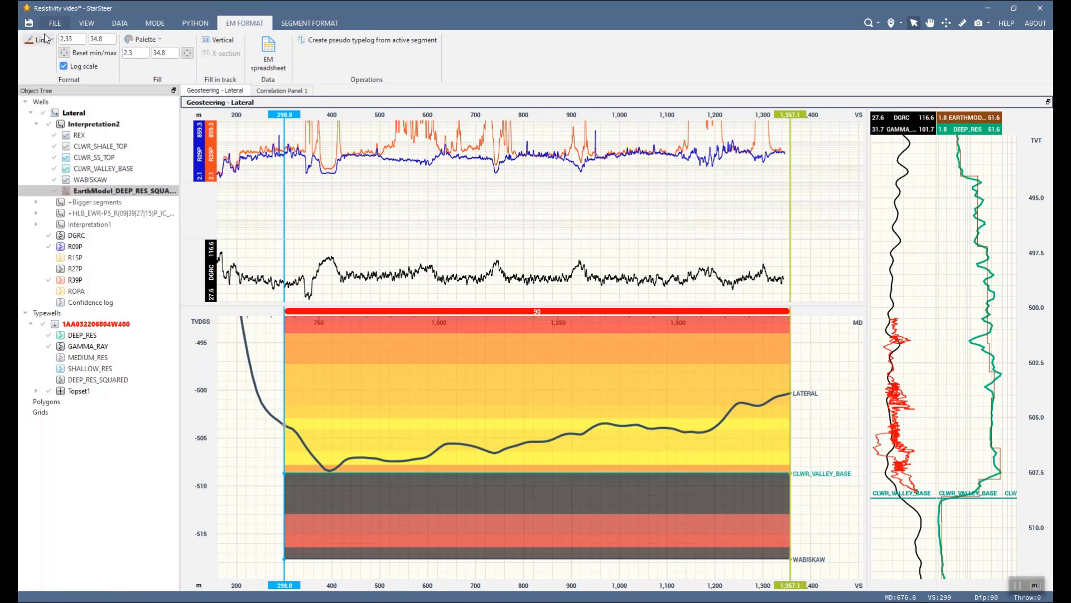
left_click(214, 42)
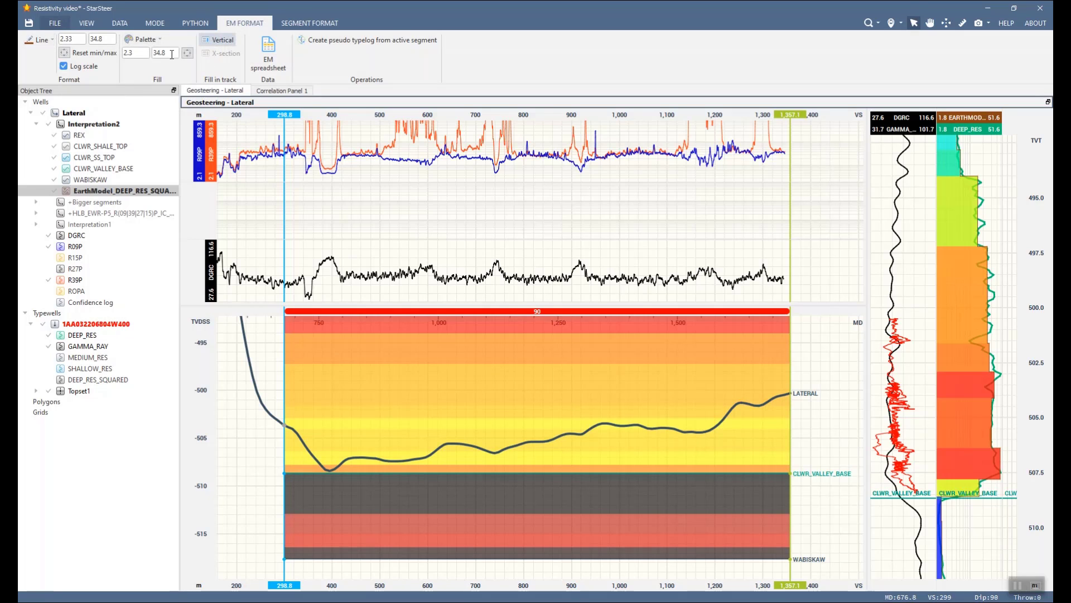
left_click(157, 40)
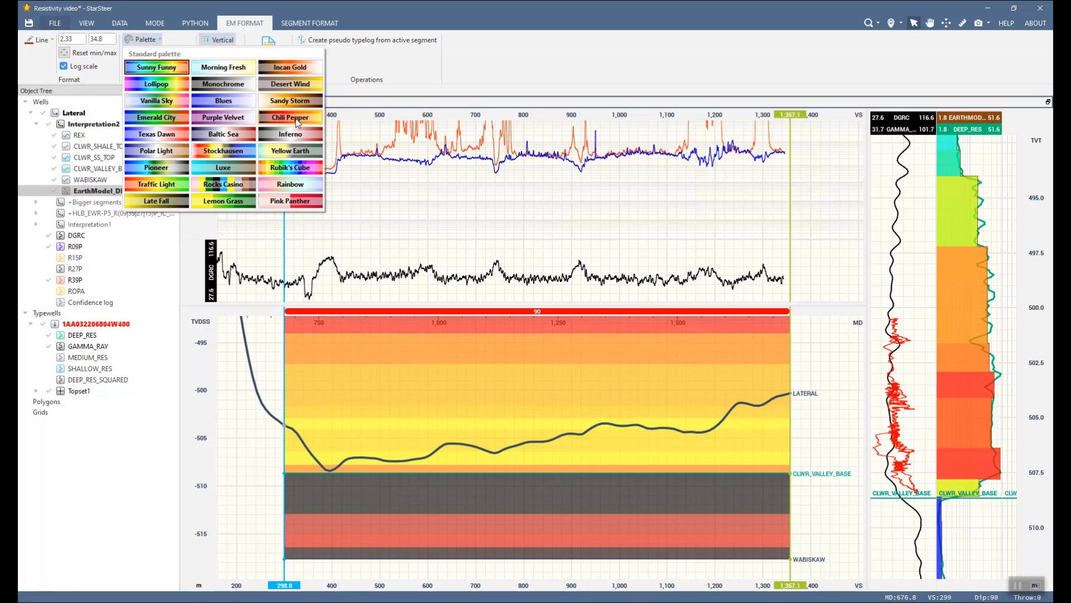
left_click(298, 122)
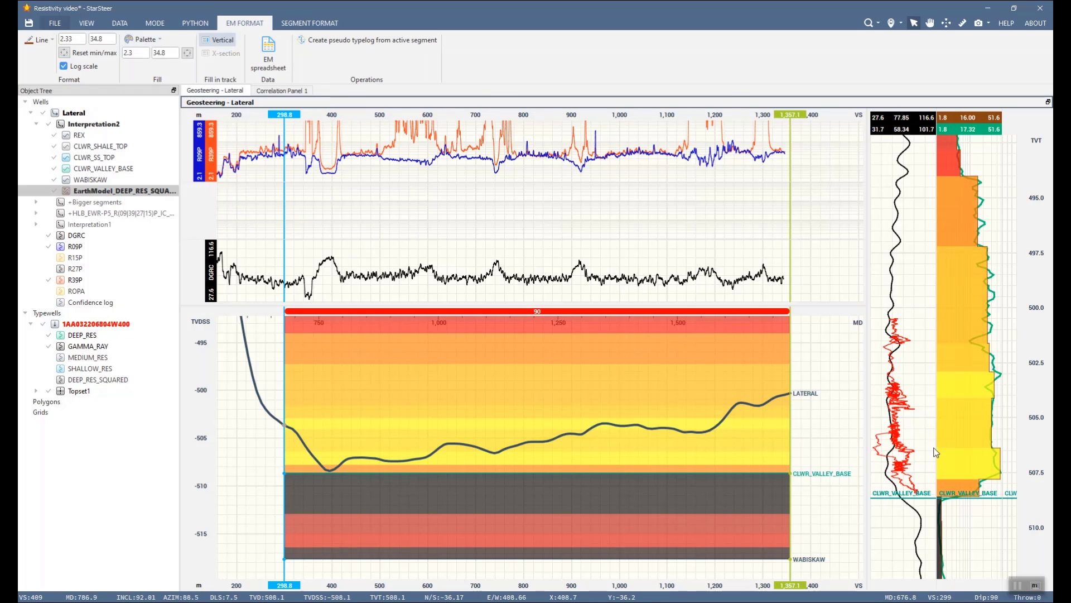
Step: Switch the resistivity workflow from Log Squaring to Forward Modeling
scroll(517, 502, "down", 1)
mouse_move(516, 501)
left_mouse_down()
mouse_move(514, 464)
mouse_move(521, 490)
left_mouse_up()
scroll(553, 523, "up", 1)
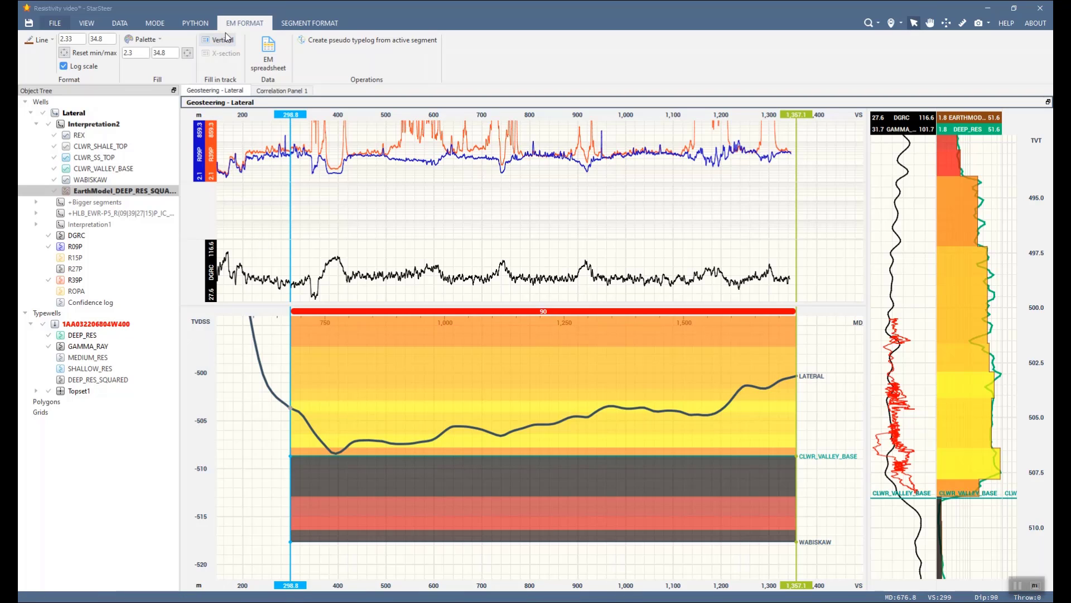
left_click(155, 22)
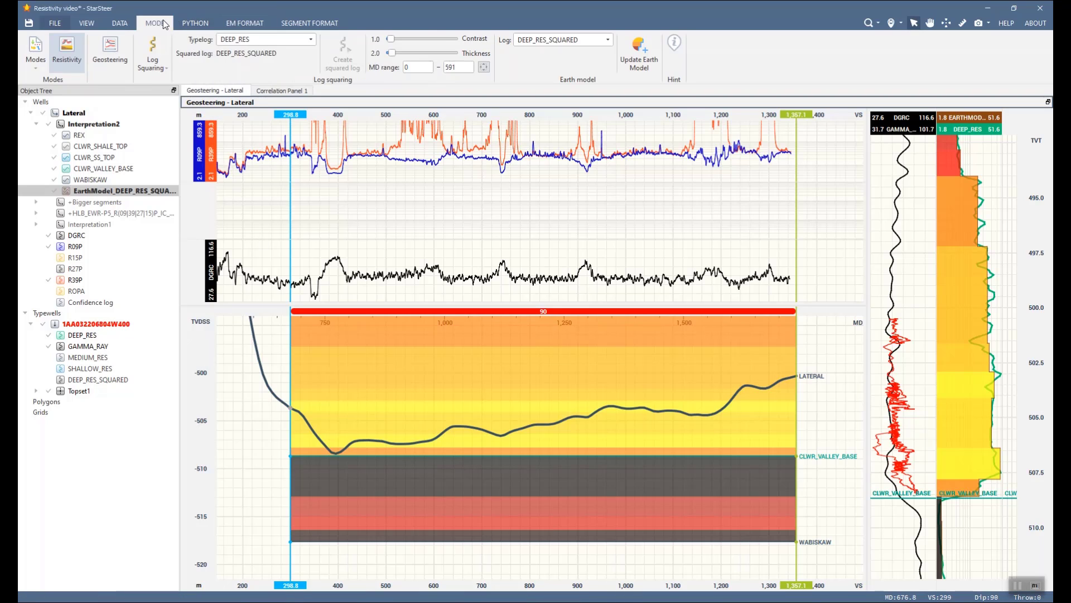
left_click(155, 62)
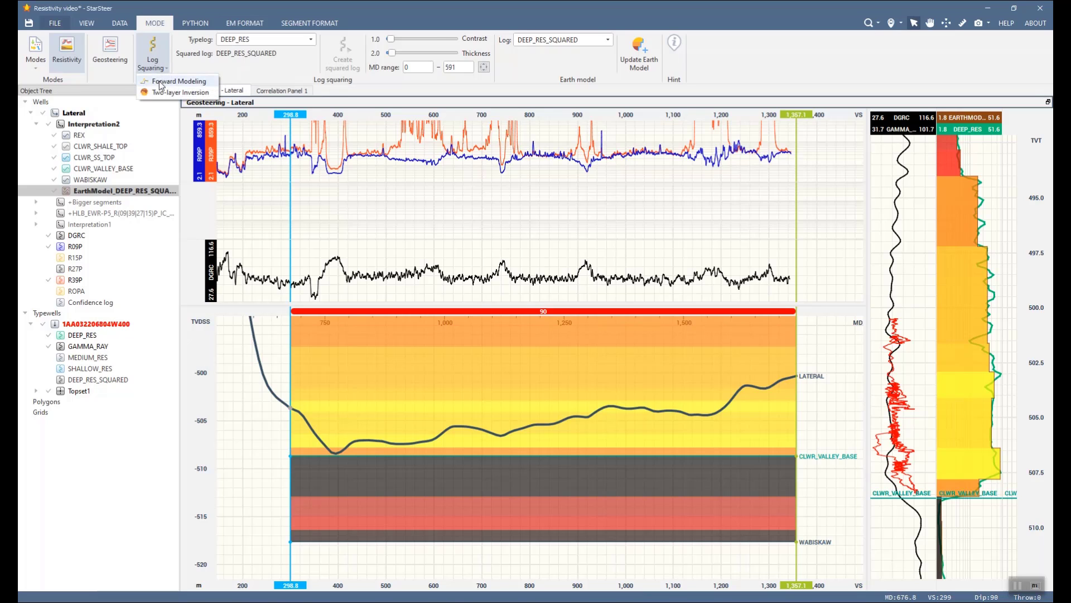
left_click(160, 82)
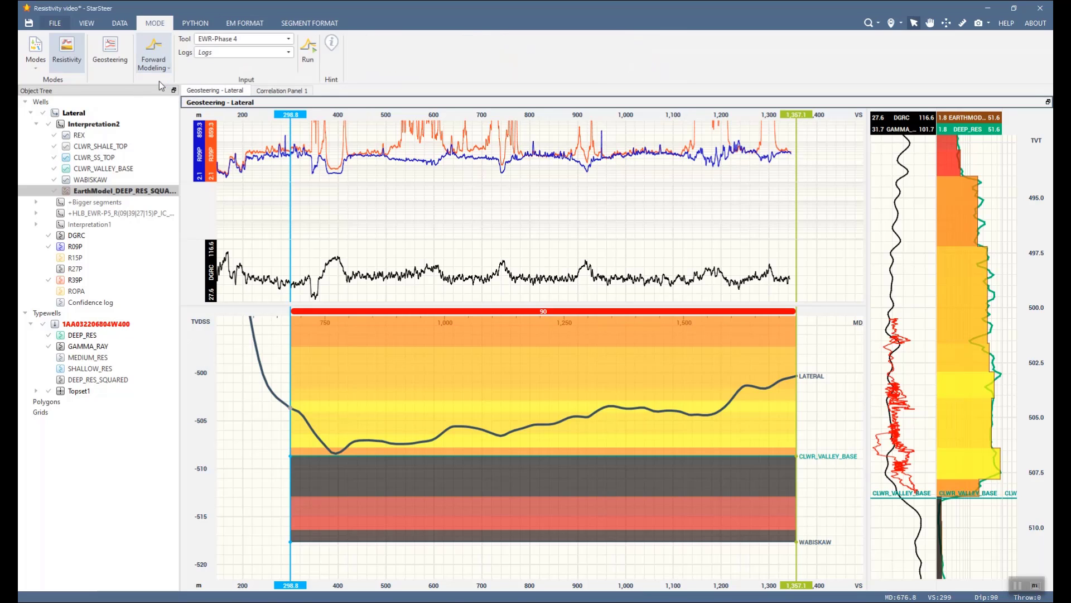
Step: Choose Halliburton's EWR-Phase 4 as the forward modeling tool
left_click(238, 39)
scroll(226, 123, "up", 5)
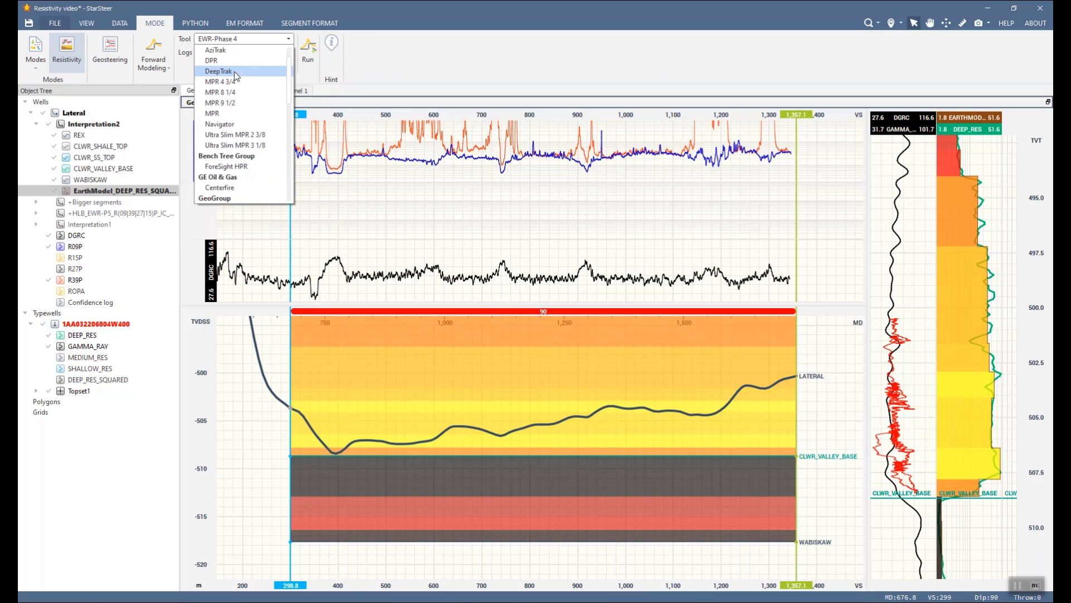
scroll(234, 71, "down", 1)
scroll(248, 81, "down", 2)
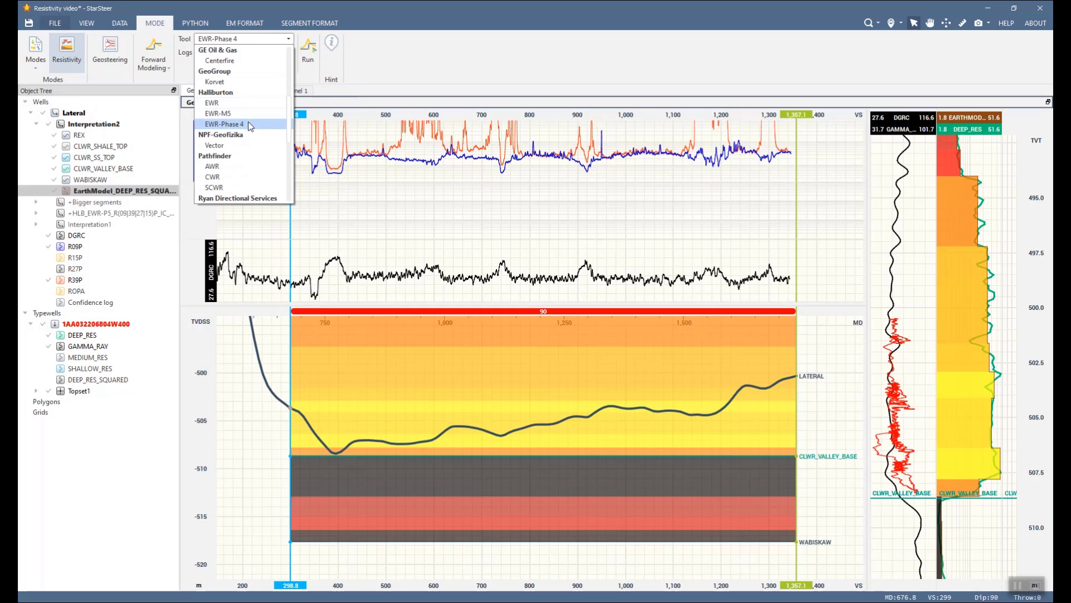
left_click(249, 122)
Step: Select the R09P and R39P logs for modeling and run the forward modeling
left_click(240, 52)
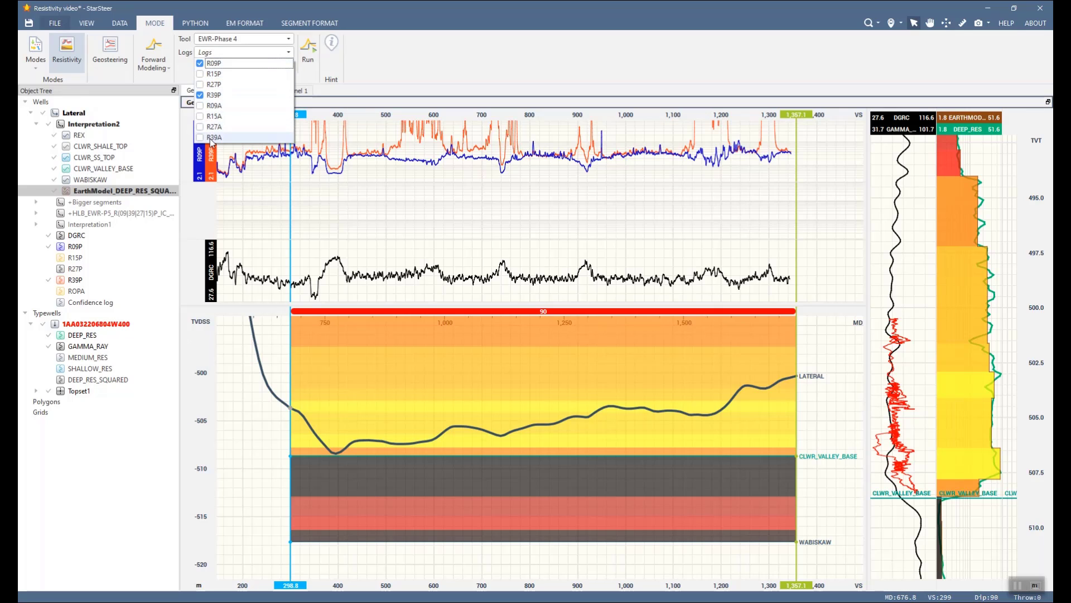
left_click(200, 96)
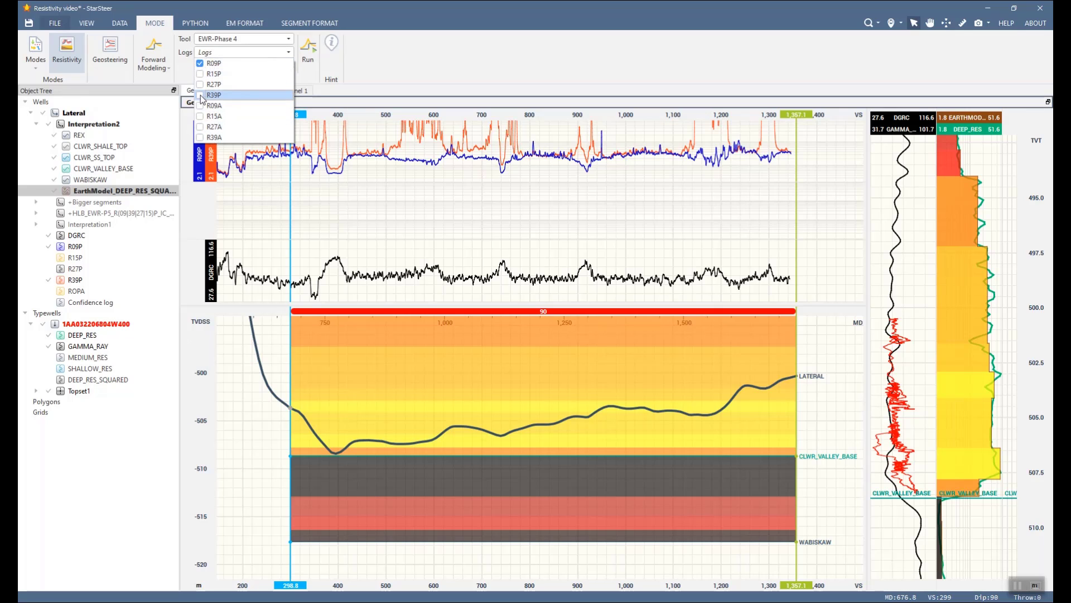
left_click(391, 58)
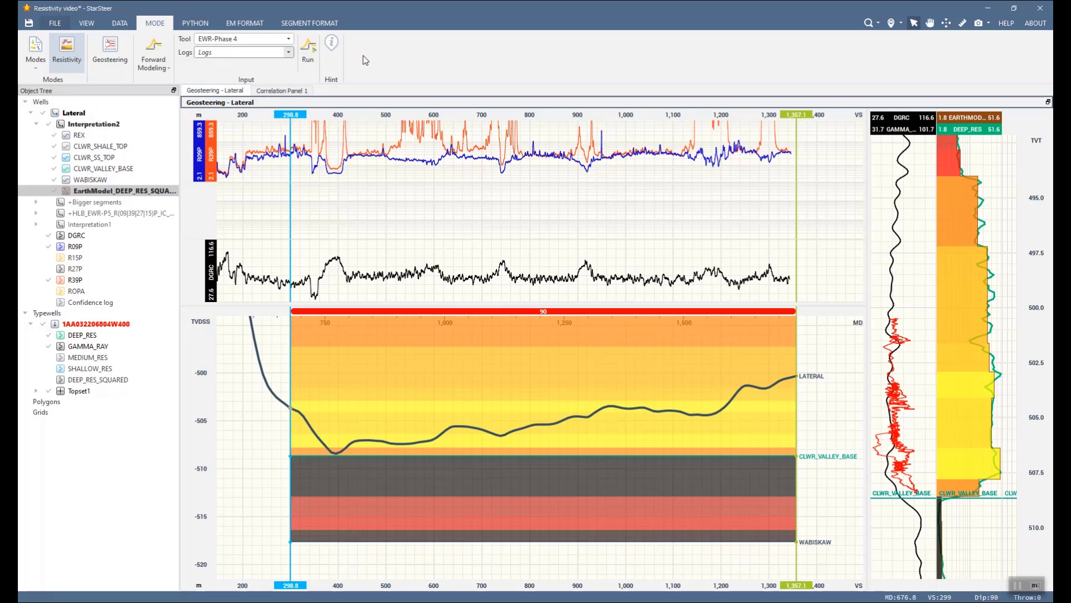
left_click(306, 54)
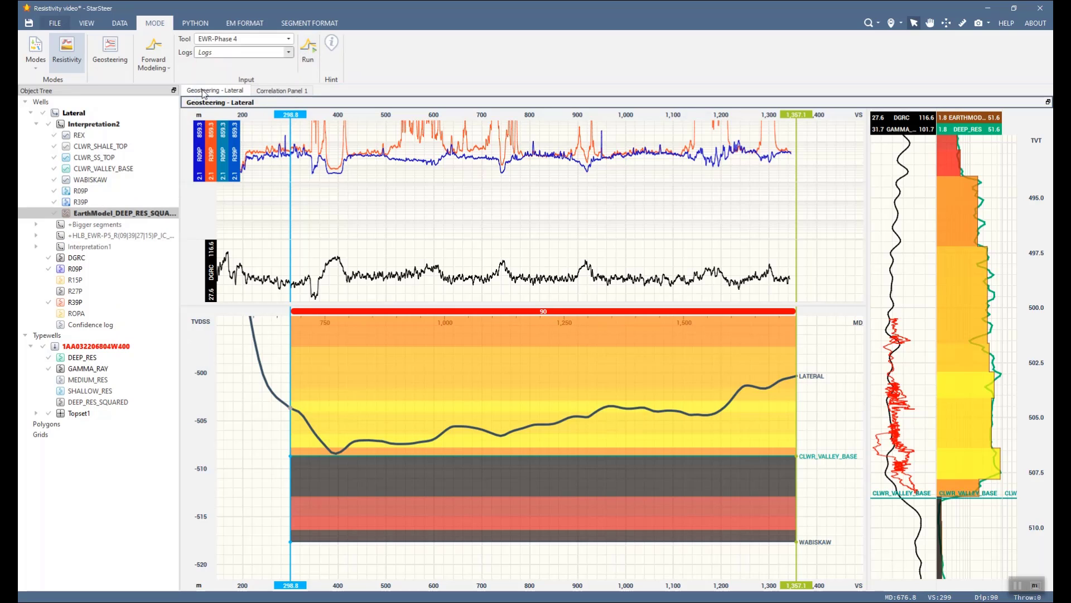
Step: Move the modeled R09P and R39P logs of Interpretation2 into the empty track below the measured resistivity logs
left_click(97, 194)
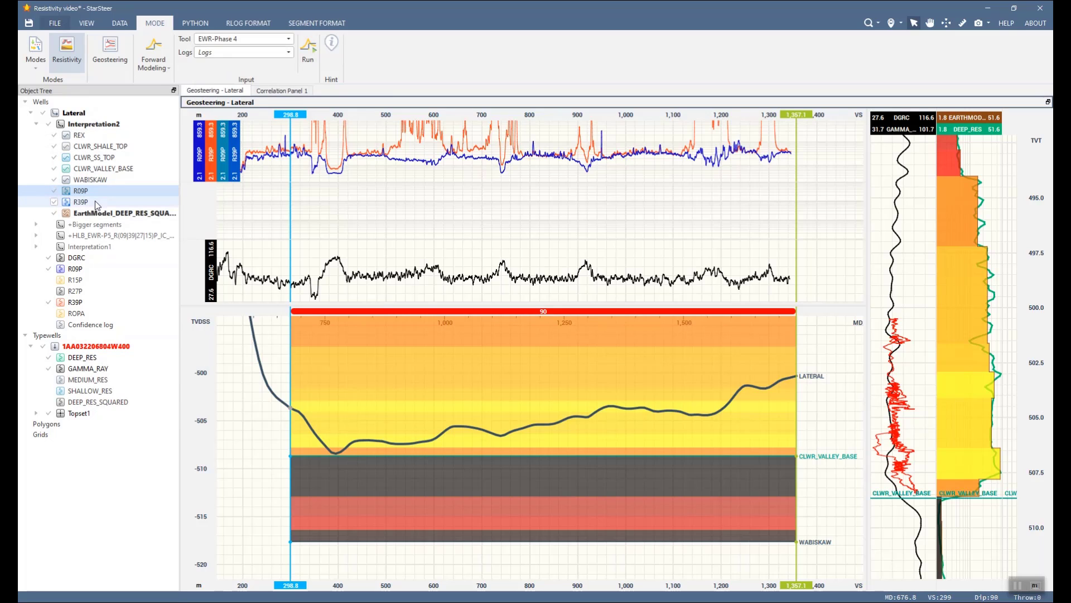
left_click(96, 202, "ctrl")
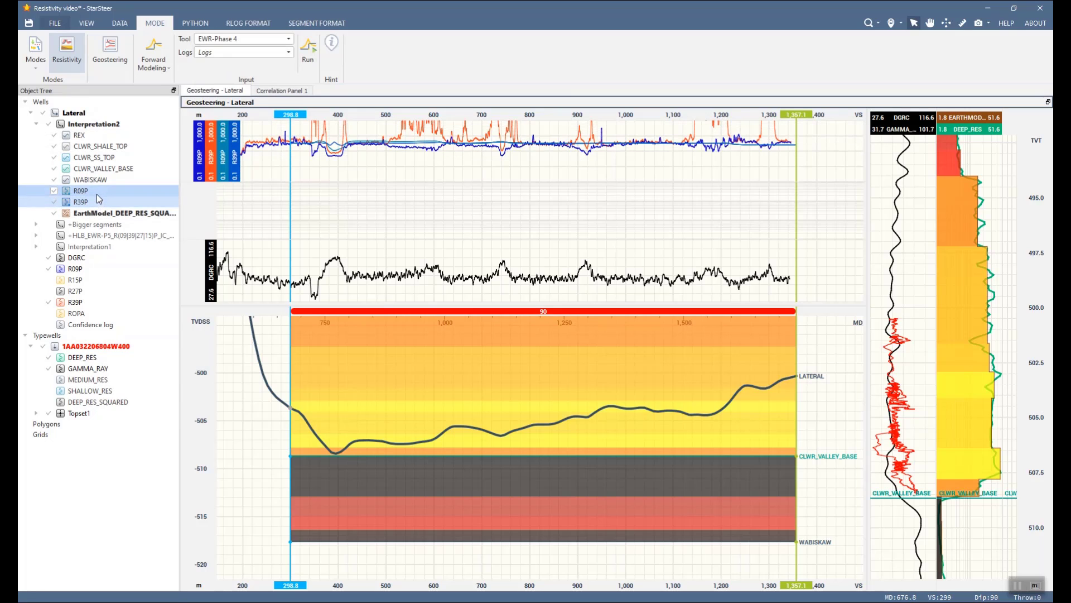
left_click_drag(92, 190, 314, 208)
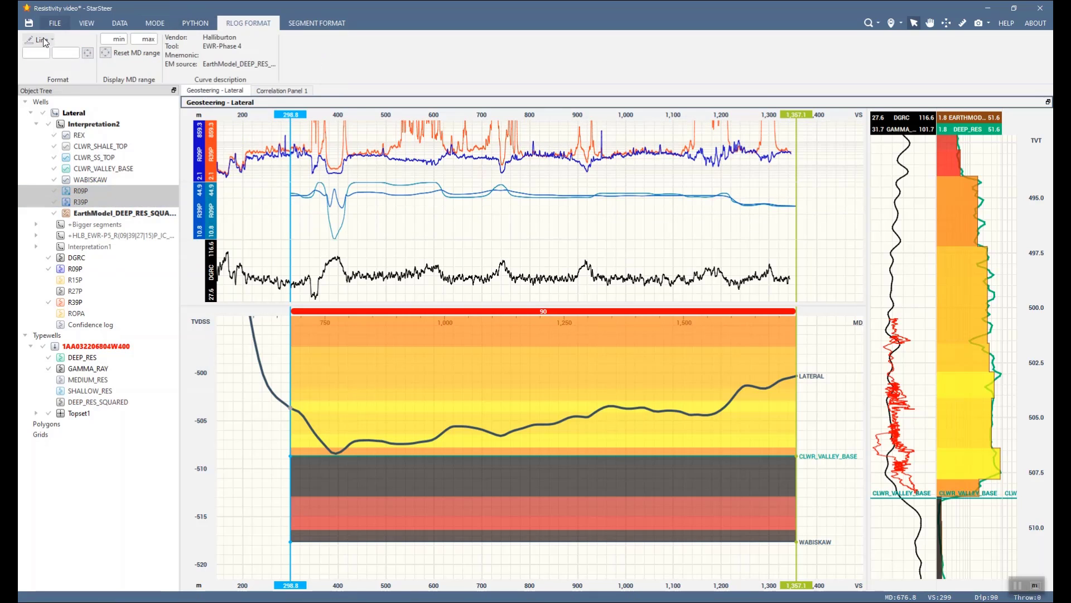
Step: Set the line colour of Interpretation2's modeled R39P log to orange-red, matching the measured R39P log
left_click(81, 201)
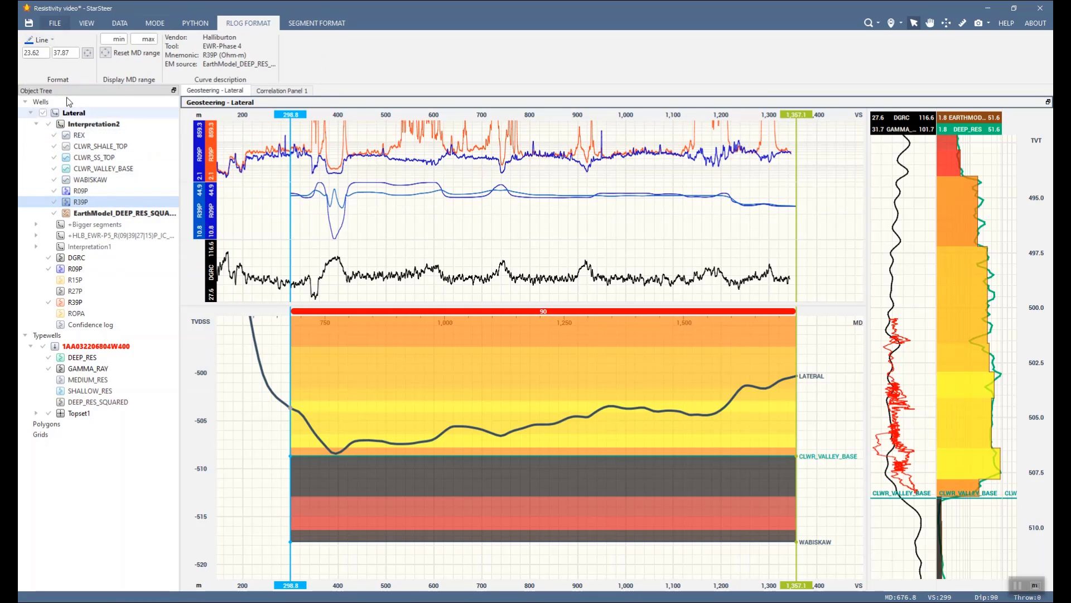
left_click(41, 41)
left_click(39, 133)
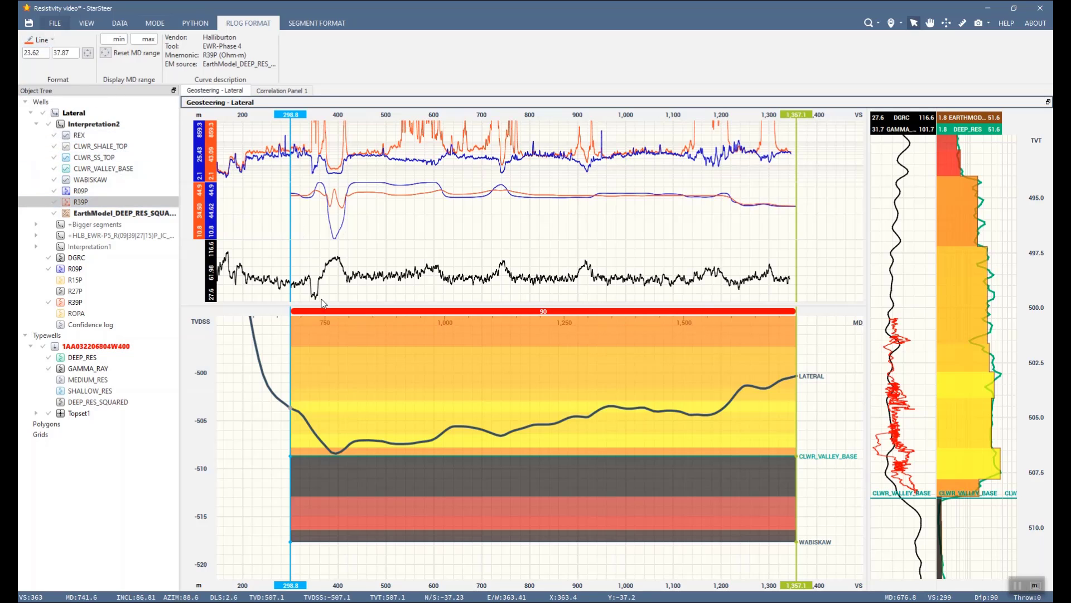
Step: Add a segment boundary at VS 393.7 in Interpretation2, raise the layers there, and tilt the first segment to a dip of 91
left_click(336, 424)
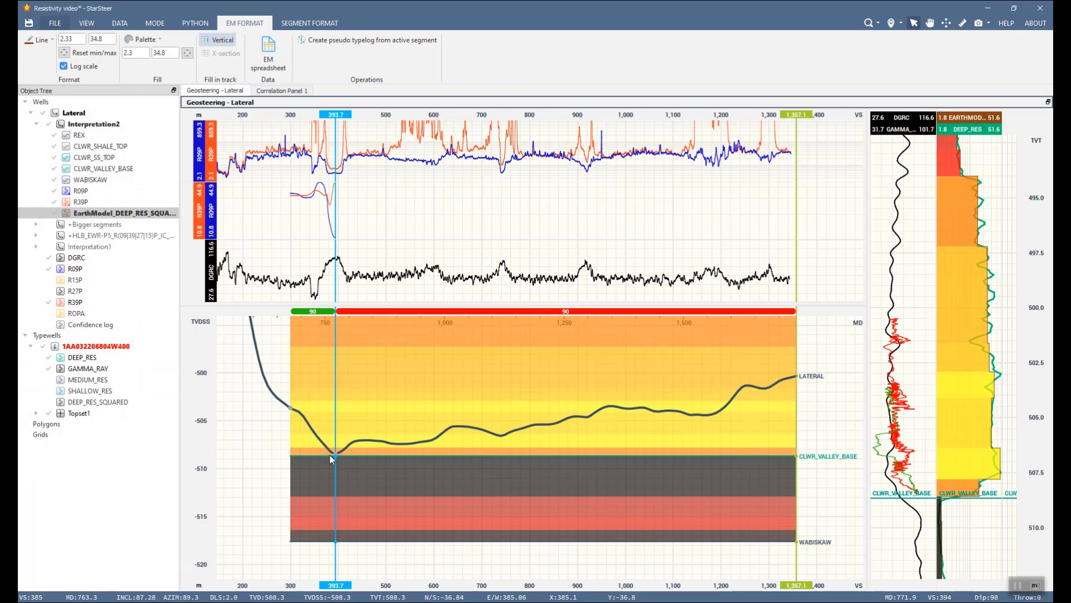
left_click_drag(336, 457, 338, 455)
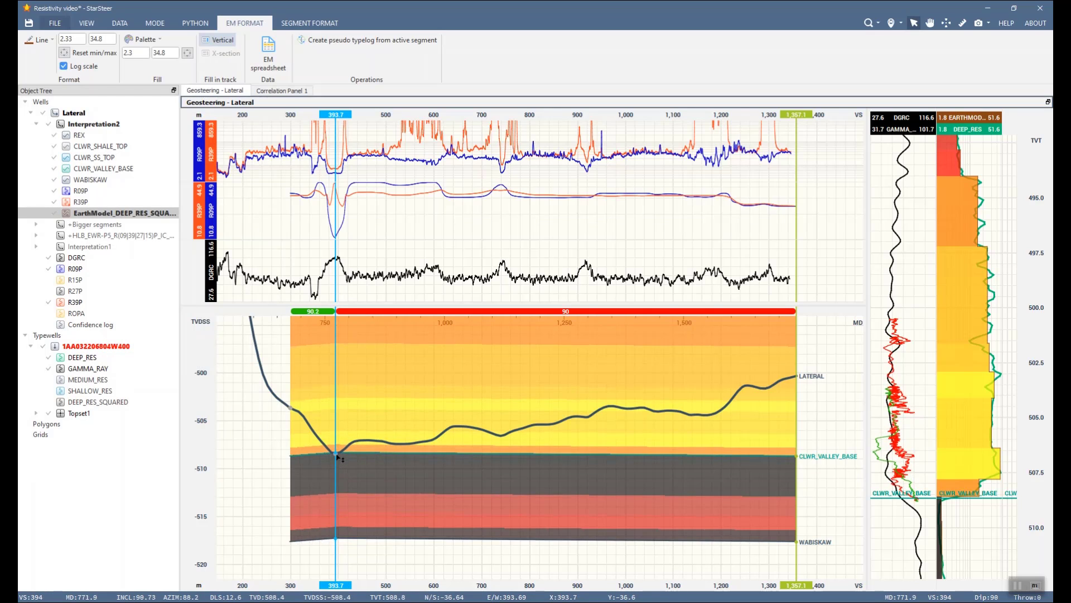
left_click(321, 422)
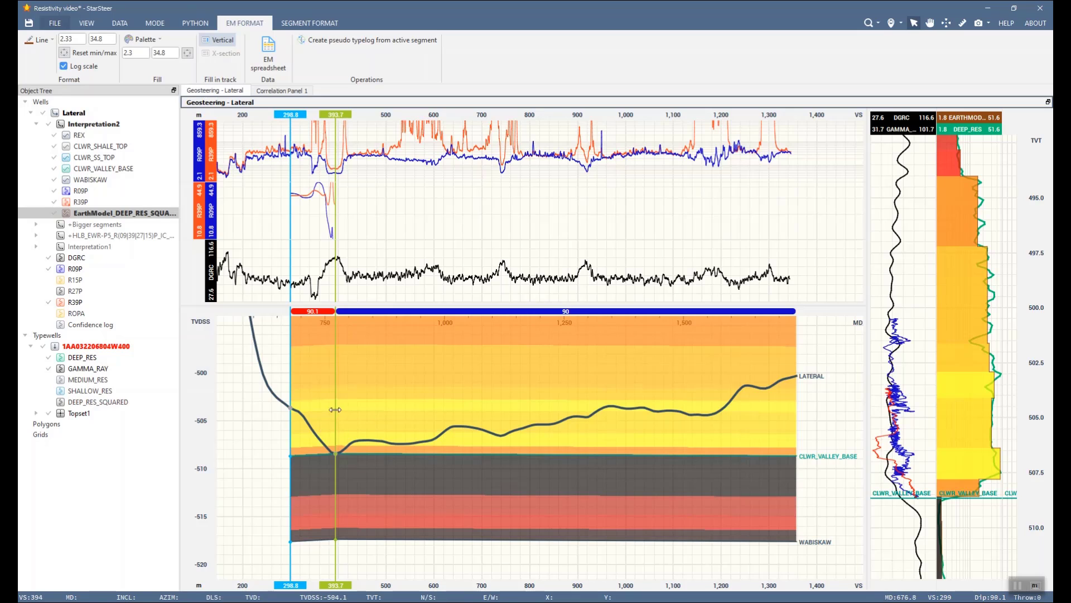
left_click(160, 25)
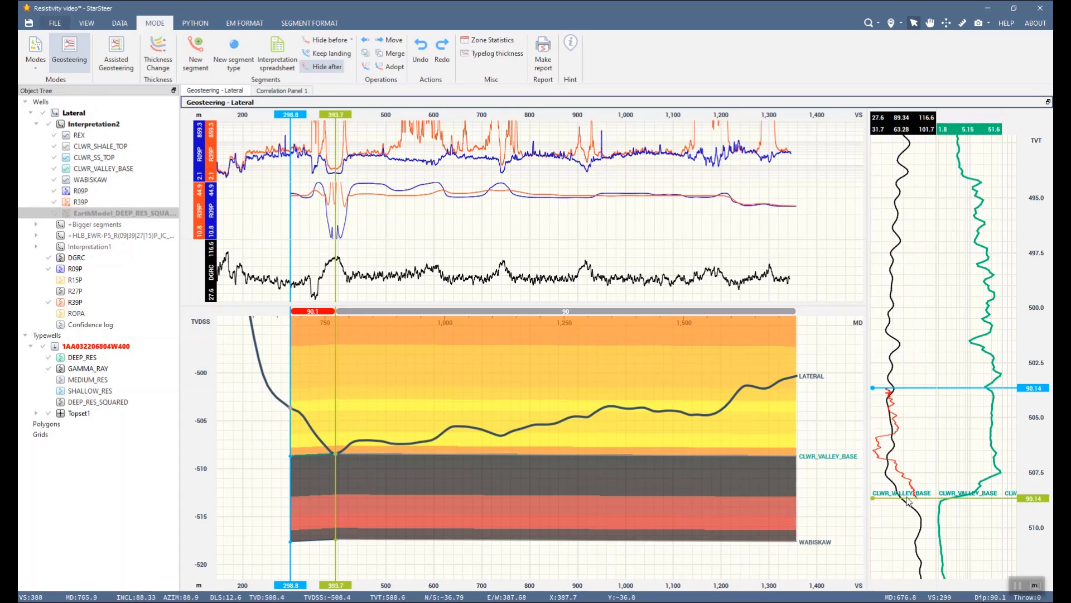
left_click_drag(907, 497, 908, 531)
Step: Set the display scale of the modeled R09P and R39P logs to a range of 2 to 850
left_click(81, 191)
left_click(81, 202, "ctrl")
left_click(261, 23)
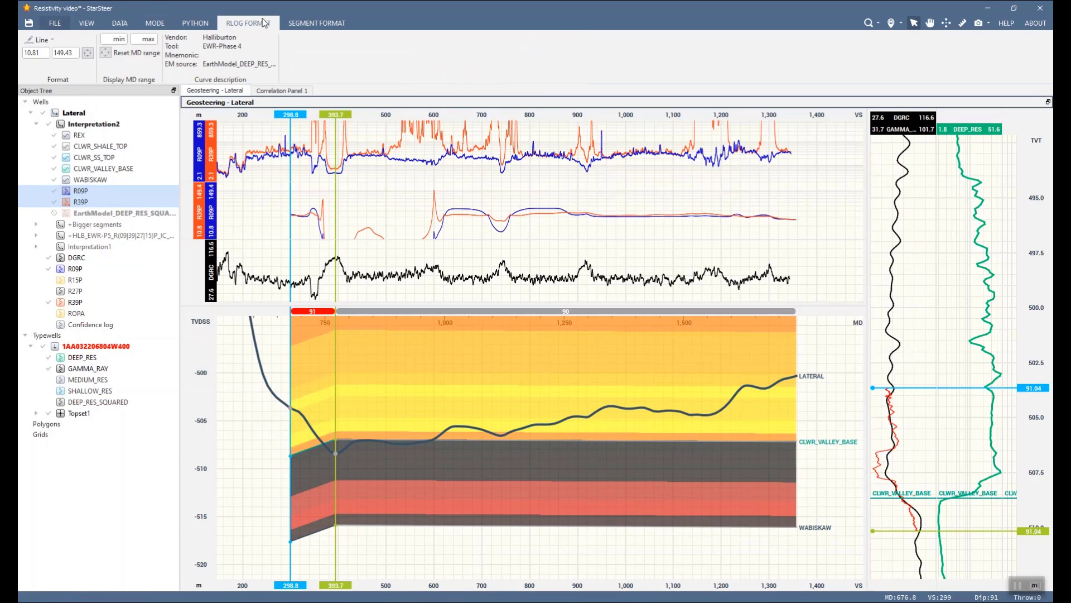
double_click(34, 53)
type("2")
key("Tab")
type("850")
Step: Add a segment boundary at VS 467.1 and adjust the layers so the first two segments dip 89.7 and 89.8
left_click(371, 440)
double_click(371, 440)
mouse_move(370, 440)
left_mouse_down()
mouse_move(370, 458)
mouse_move(371, 446)
left_mouse_up()
left_click_drag(290, 408, 291, 397)
left_click_drag(336, 445, 337, 455)
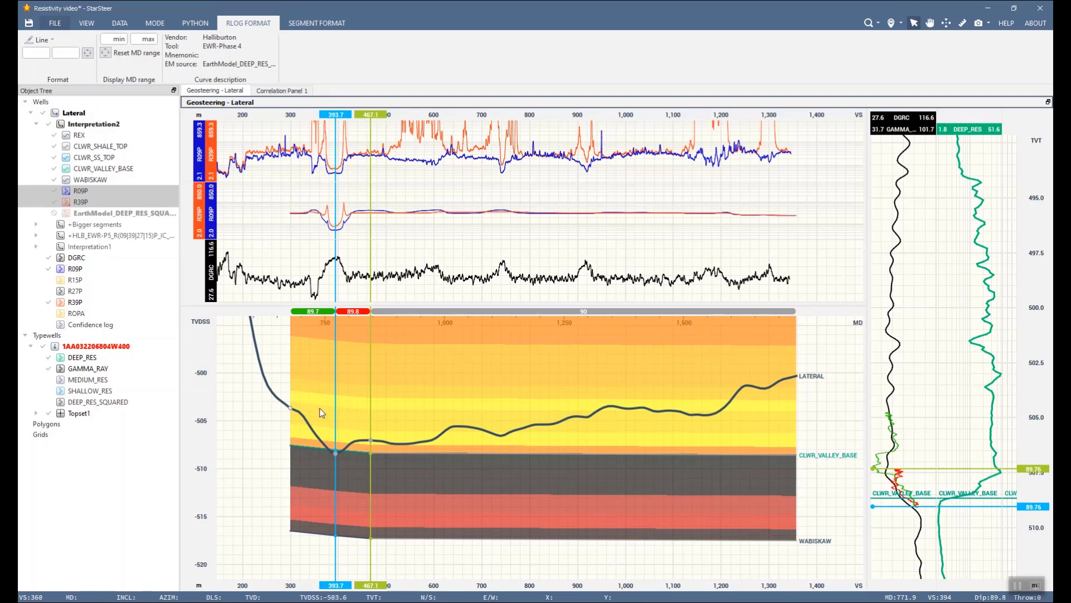
Step: Add a segment boundary at VS 618.5, tilt the segment before it to 90.6, and raise the layers at the lateral's end
left_click(442, 448)
left_click_drag(442, 448, 442, 438)
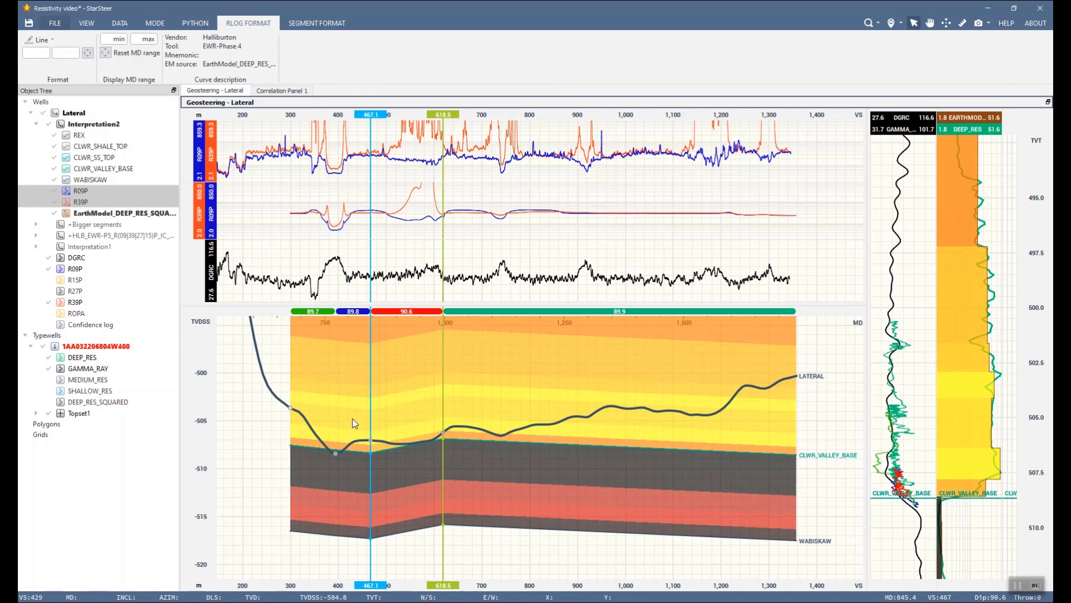
left_click_drag(796, 455, 796, 407)
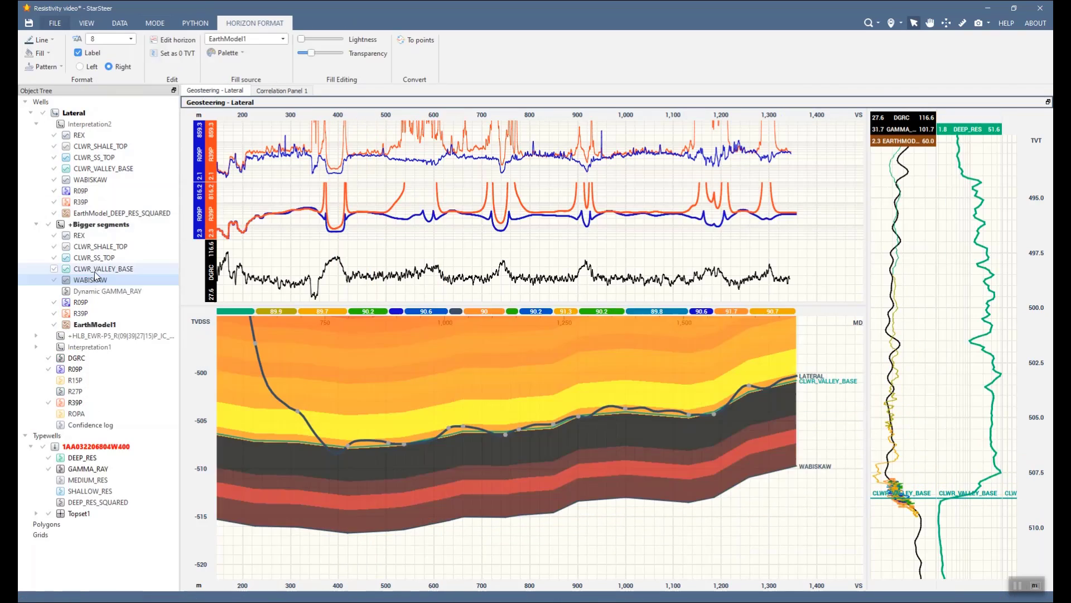
Step: Hide the horizons of the Bigger segments interpretation and switch the resistivity workflow from Forward Modeling to Two-layer Inversion
double_click(43, 223)
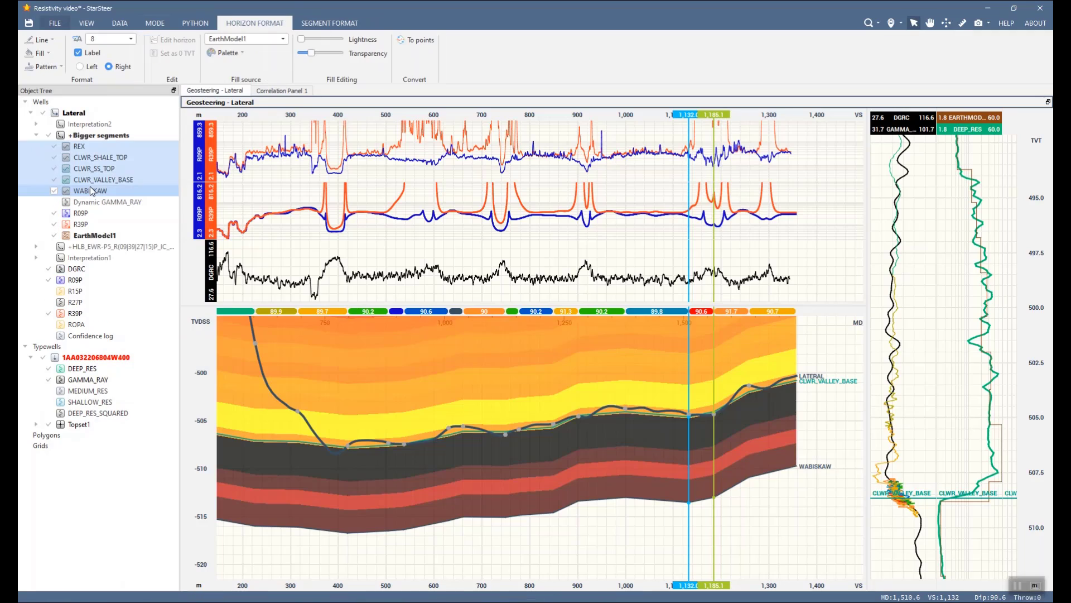
key("space")
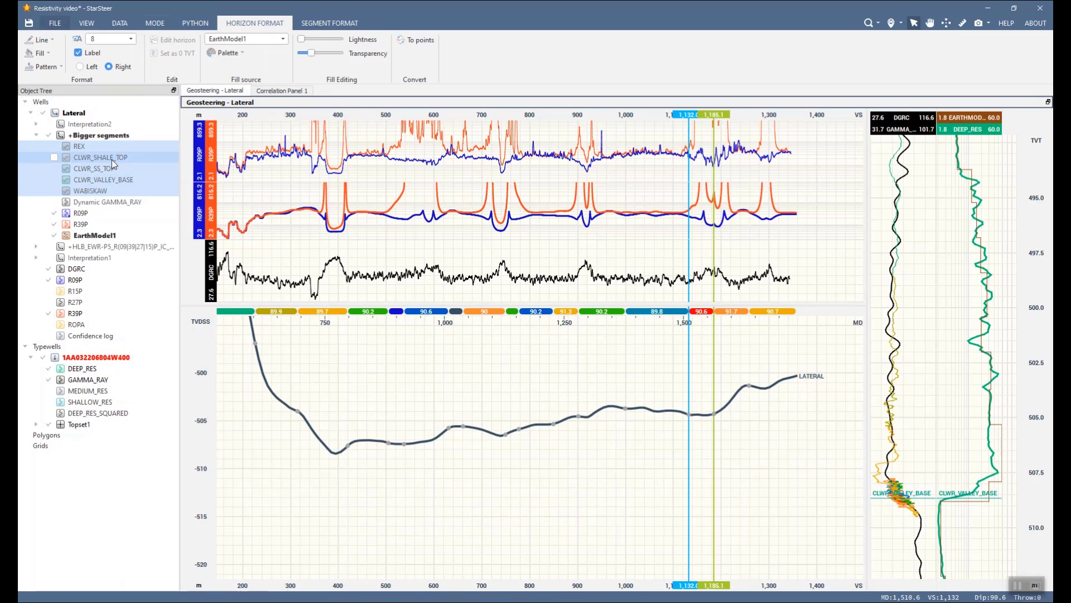
left_click(155, 23)
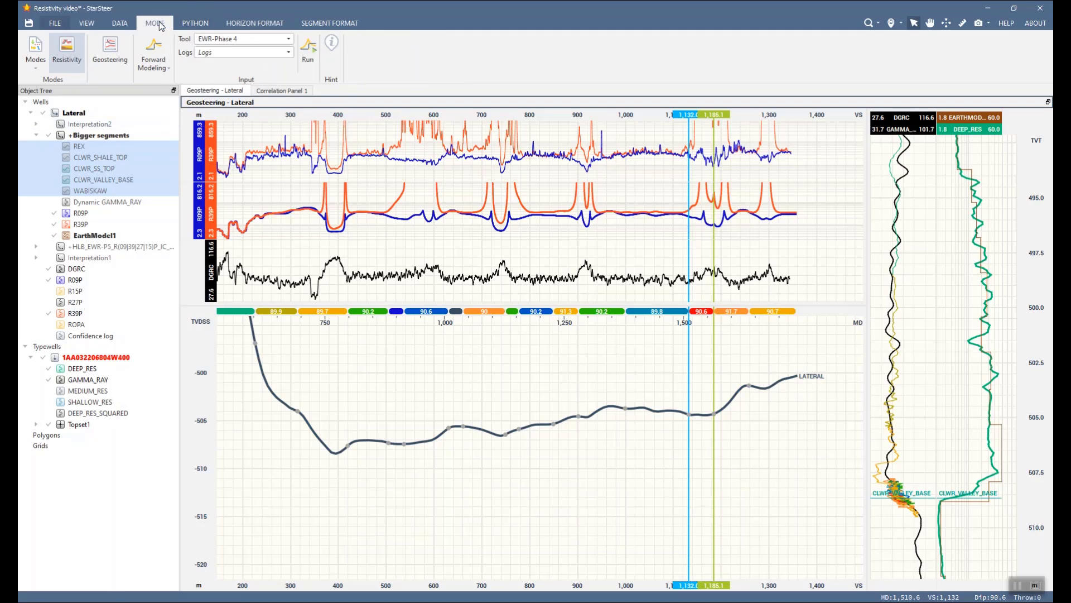
left_click(153, 62)
left_click(160, 93)
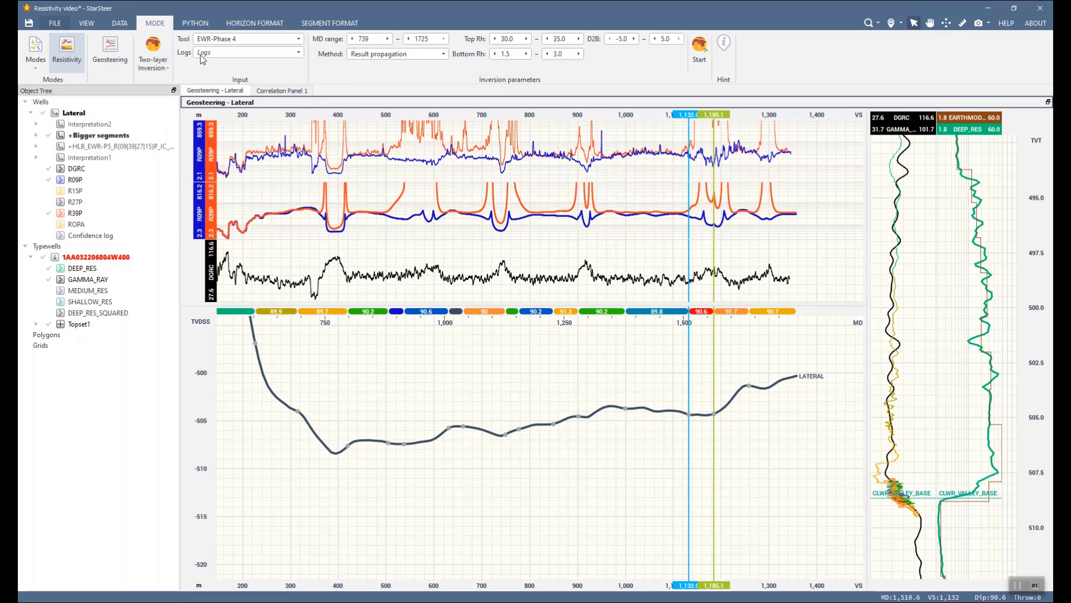
Step: Choose Halliburton's EWR-Phase 4 as the inversion tool and check that R09P, R15P, R27P and R39P are the input logs
left_click(273, 38)
scroll(249, 87, "down", 5)
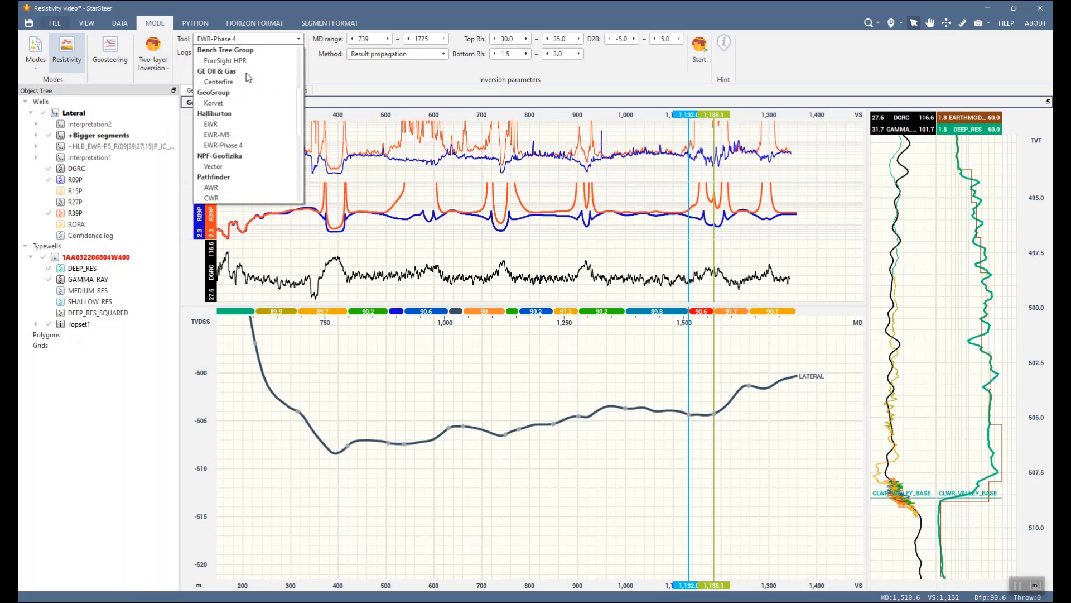
scroll(244, 84, "up", 1)
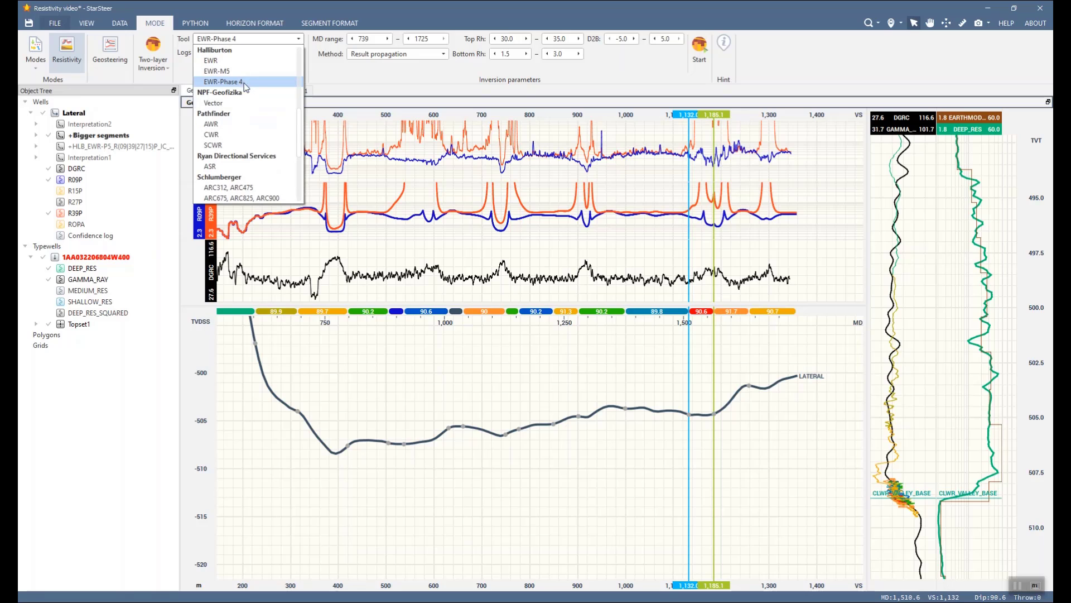
left_click(248, 82)
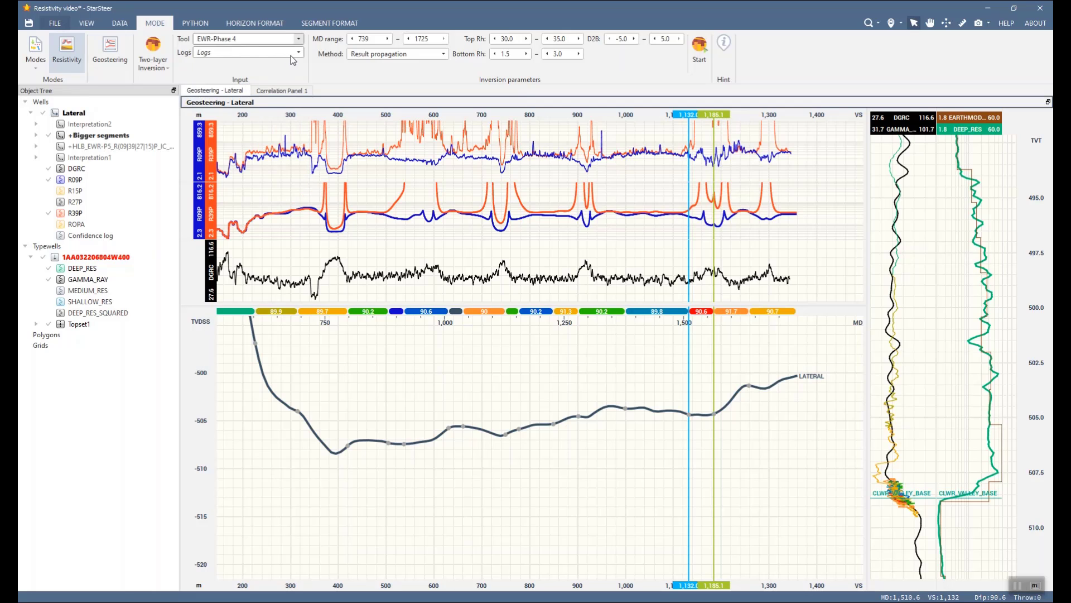
left_click(297, 56)
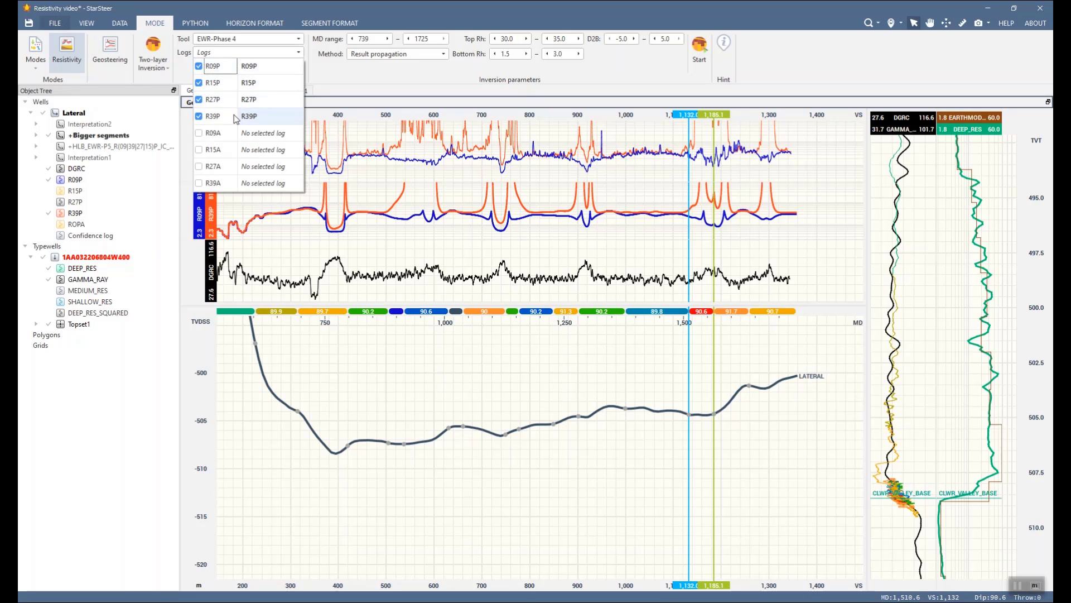
left_click(340, 82)
Step: Set the start of the inversion's MD range to 750 and its method to Independent computation
double_click(364, 40)
type("750")
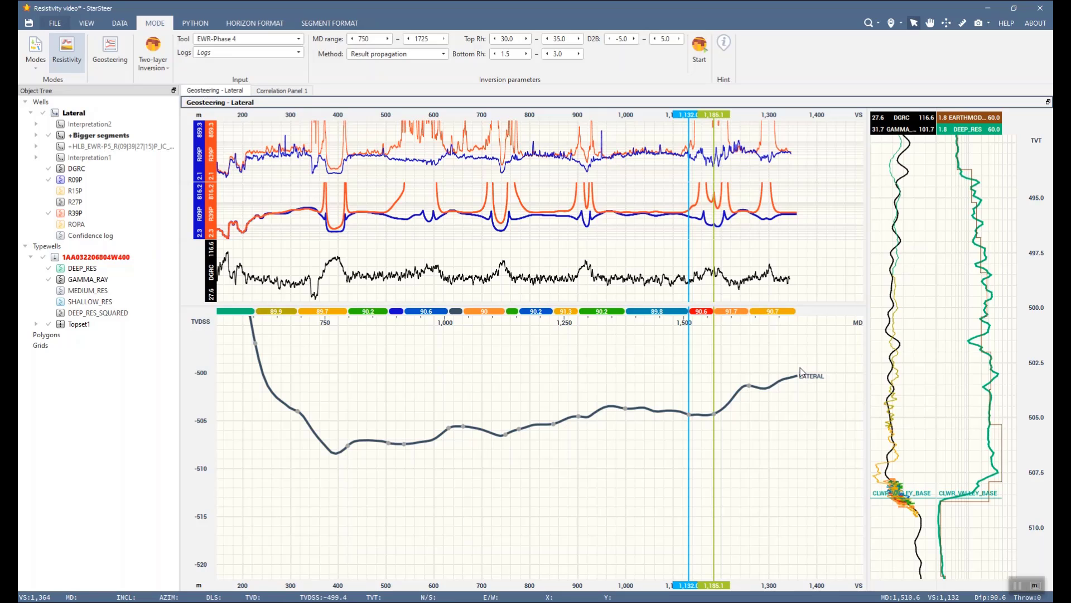
left_click(444, 55)
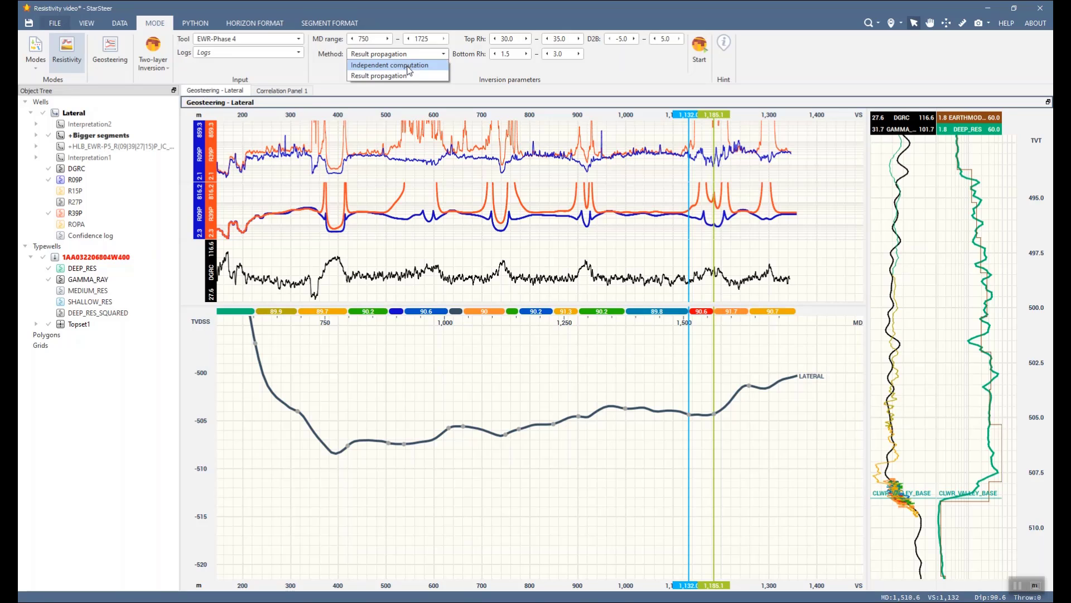
left_click(408, 65)
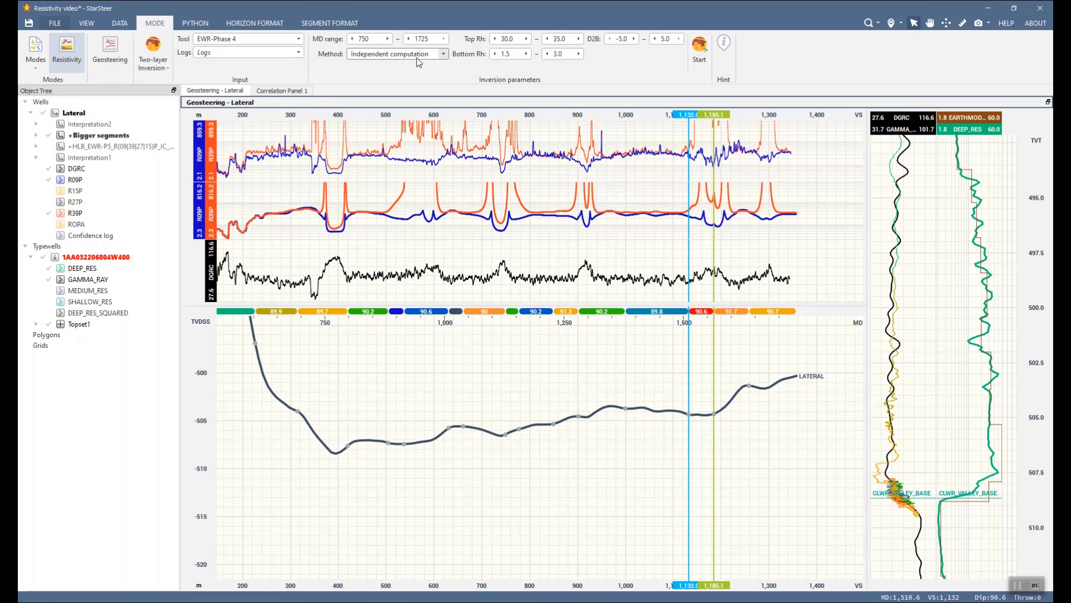
Step: Keep Top Rh at 30.0–35.0, Bottom Rh at 1.5–3.0 and D2B at -5.0 to 5.0, and start the two-layer inversion
double_click(515, 39)
key("Tab")
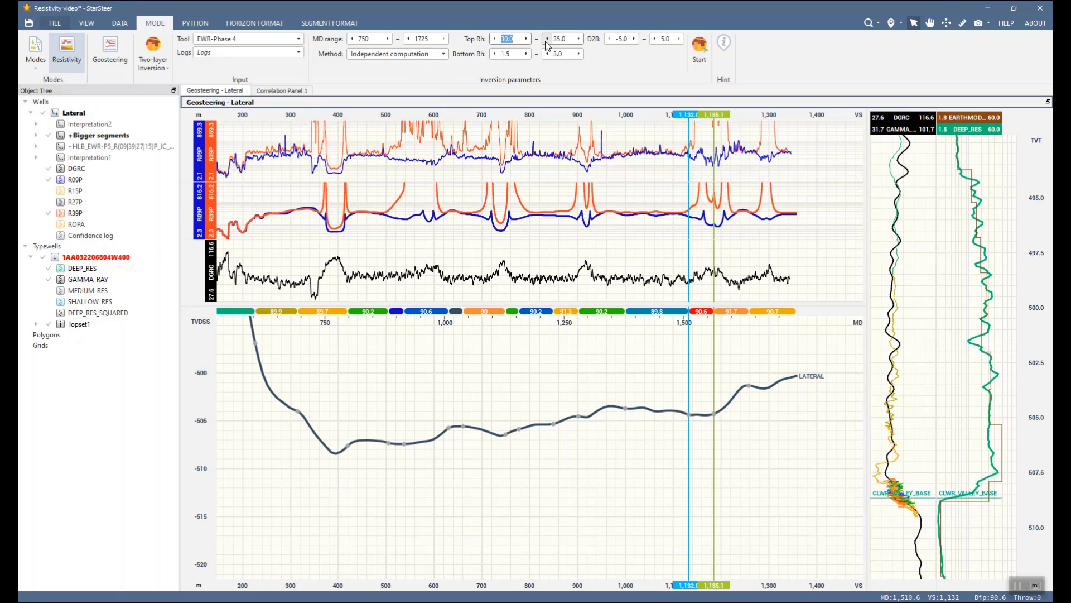
double_click(518, 53)
double_click(569, 55)
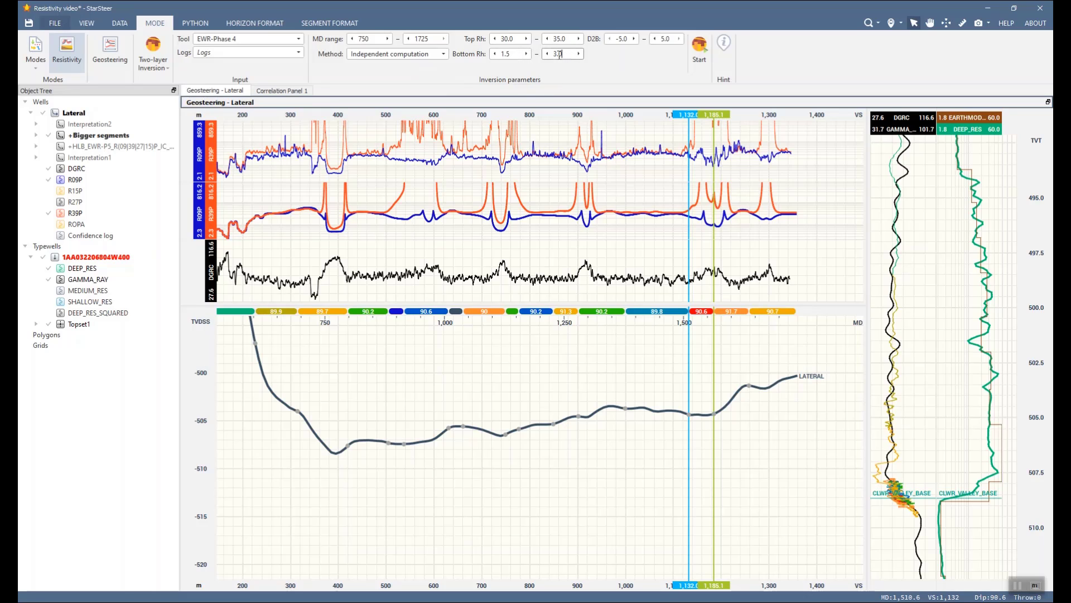
double_click(618, 39)
double_click(668, 39)
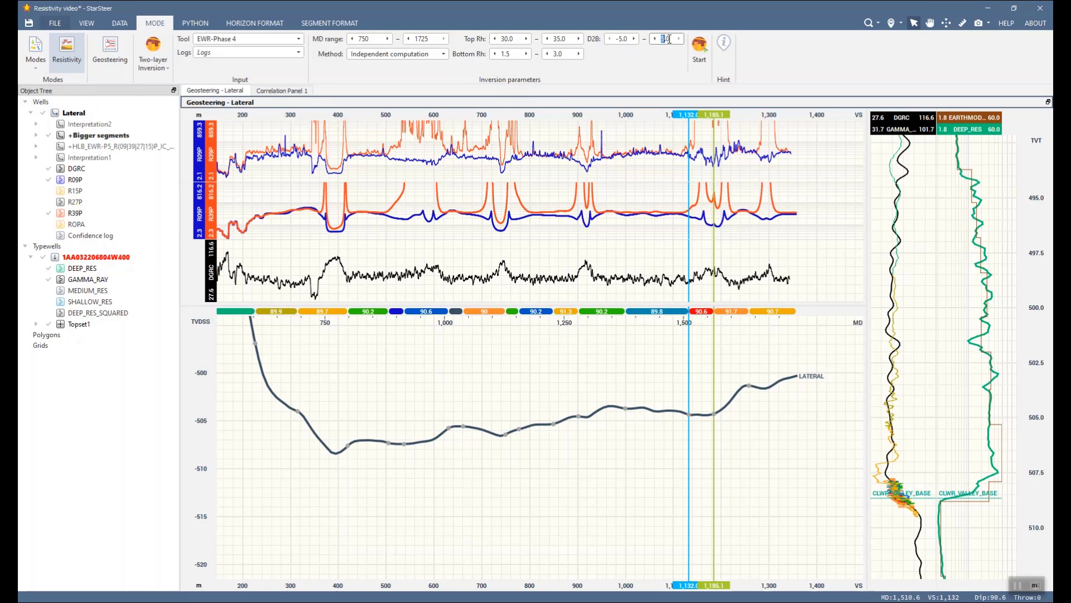
left_click(699, 58)
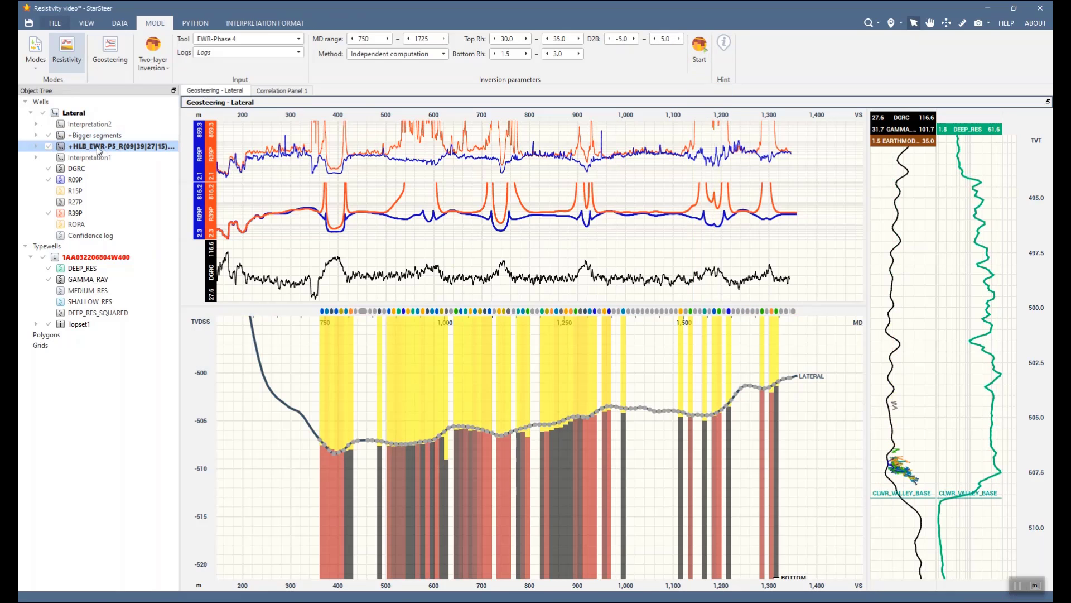
Step: Show the LayersBound horizon of the new HLB_EWR-P5 inversion result and examine the inverted boundary along the lateral against the logs
left_click(36, 146)
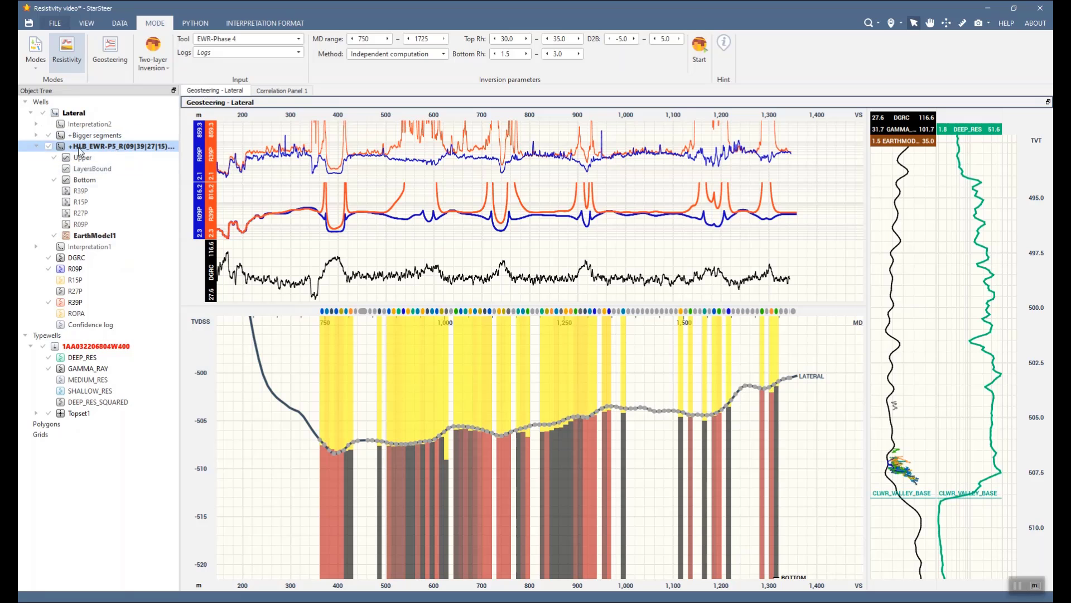
left_click(55, 168)
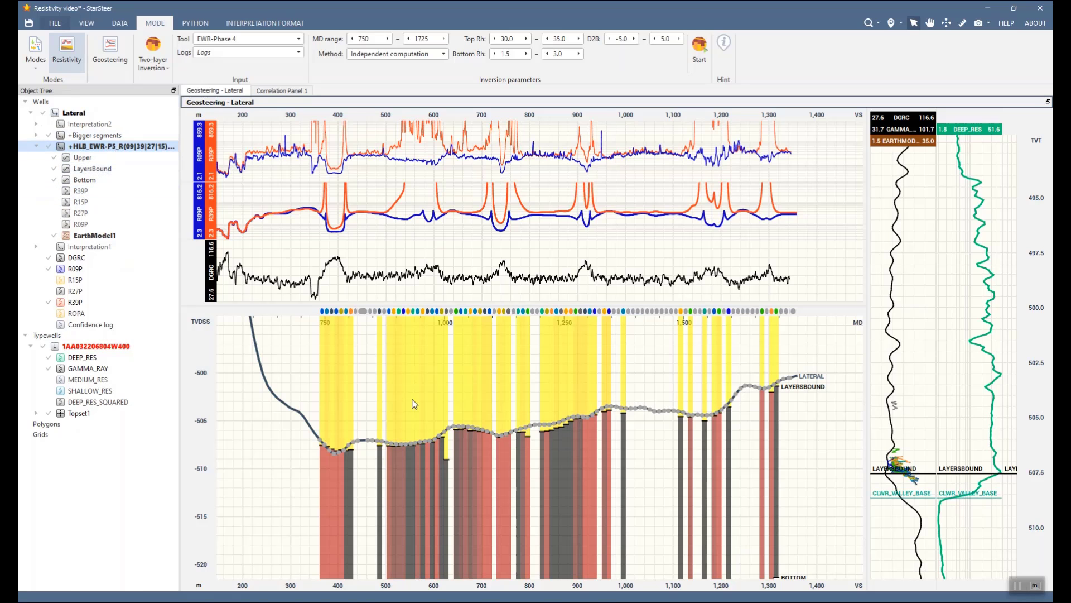
scroll(424, 462, "up", 2)
scroll(357, 460, "up", 3)
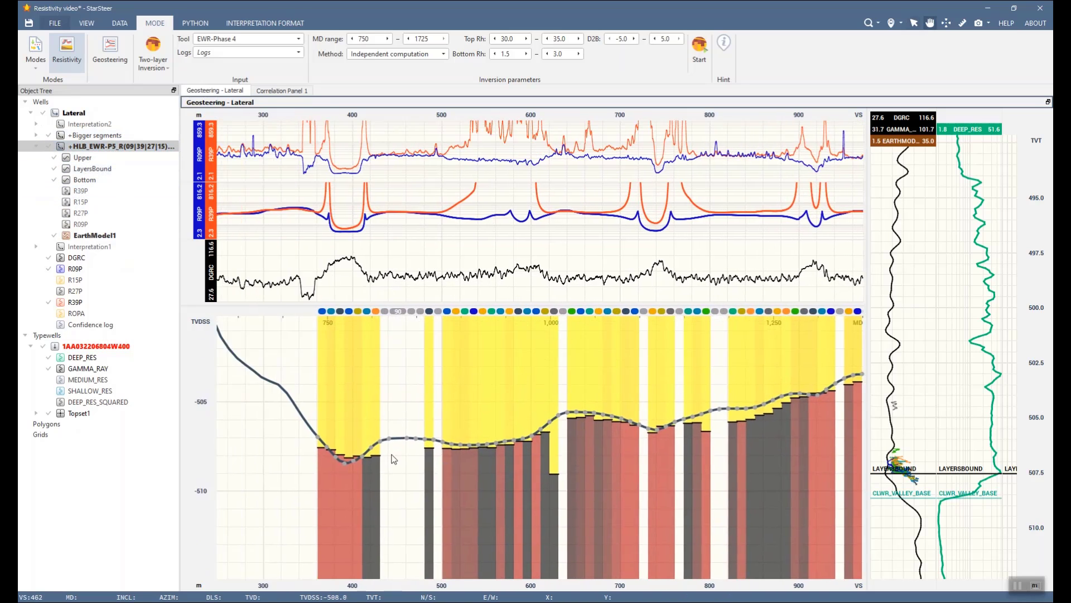
left_click_drag(352, 463, 347, 413)
scroll(345, 404, "up", 1)
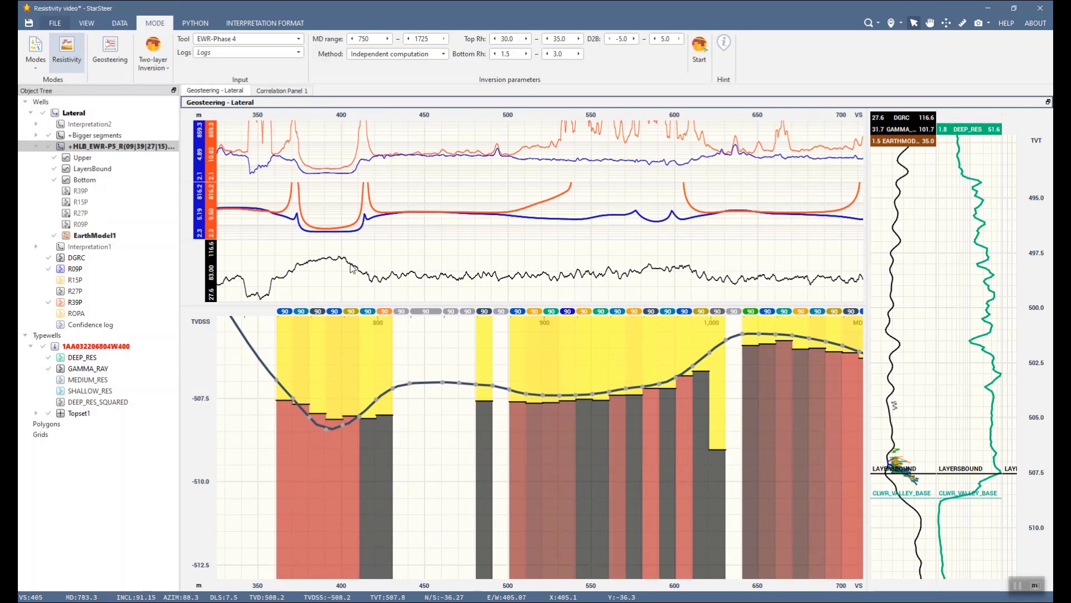
left_click_drag(589, 410, 396, 444)
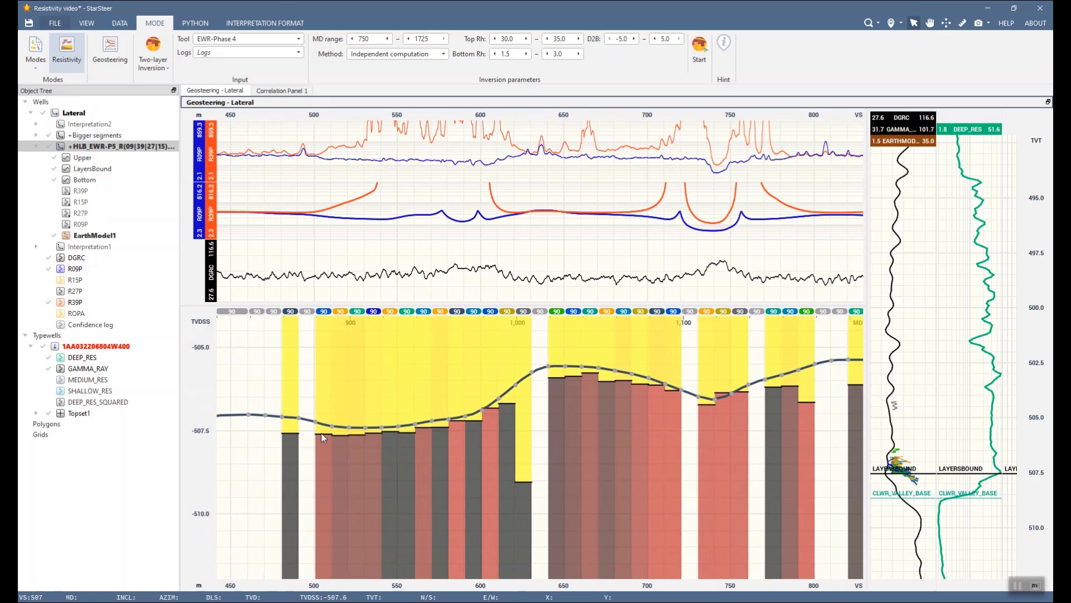
scroll(319, 435, "down", 3)
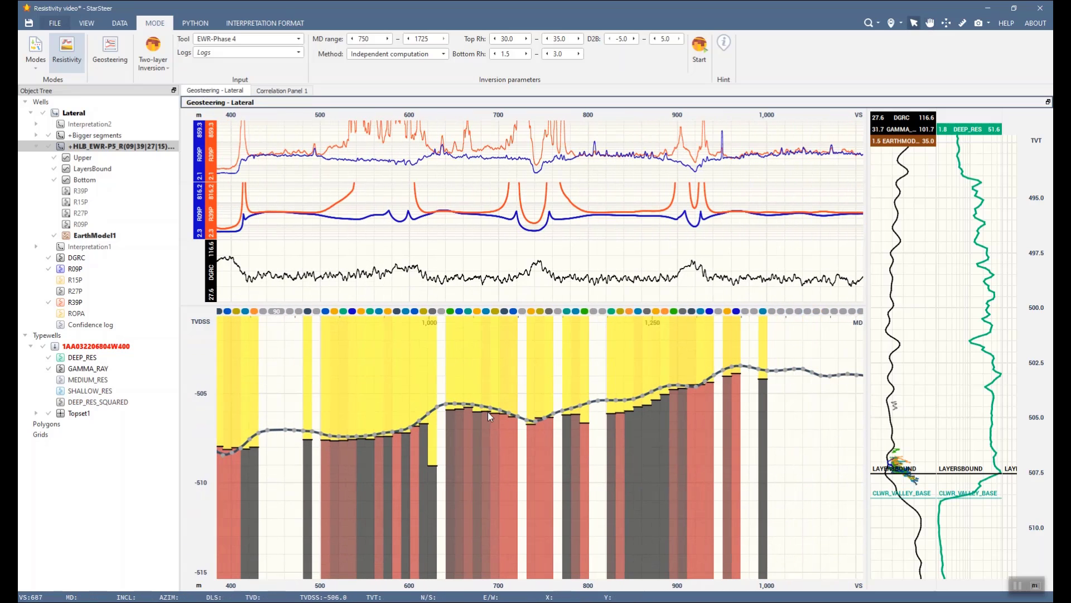